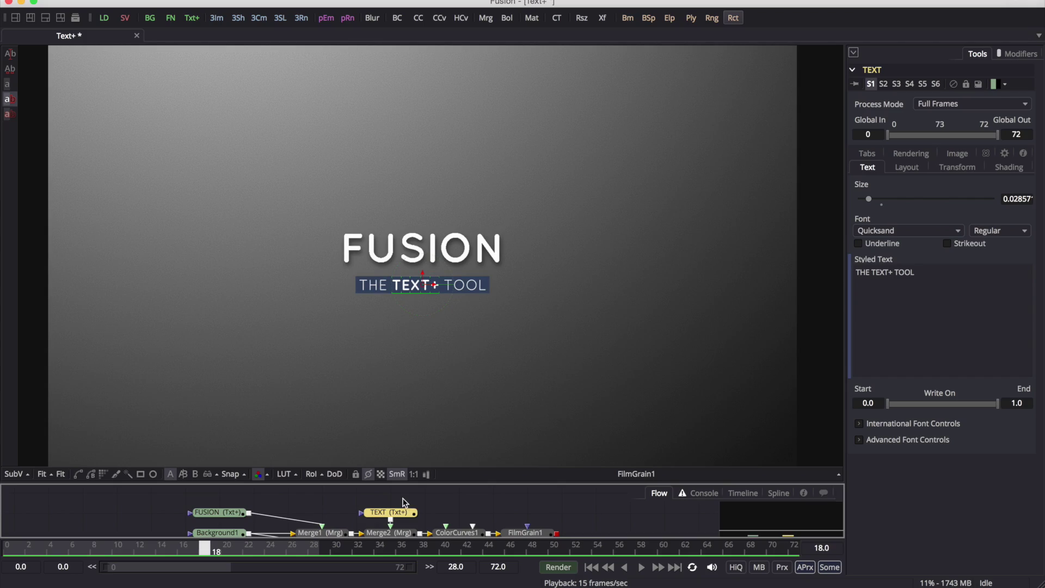
Step: Deselect the Quicksand TEXT node so the 'FUSION' / 'THE TEXT+ TOOL' title shows without on-screen controls
left_click(395, 501)
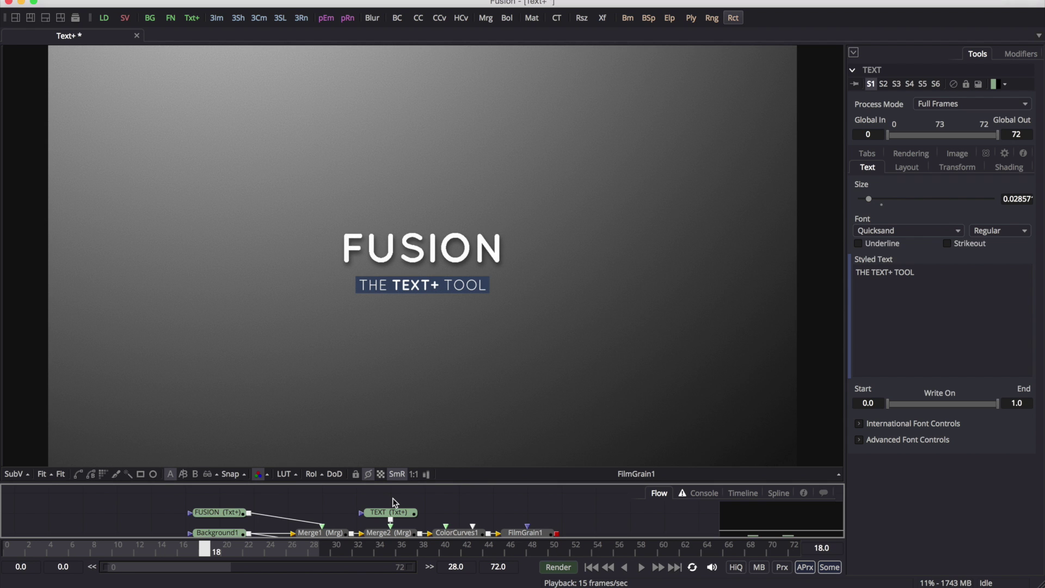
Step: Enlarge the Flow panel and play back the FlyinText 'FROM THE SIDE' and Flip up title animations
left_click_drag(388, 483, 388, 422)
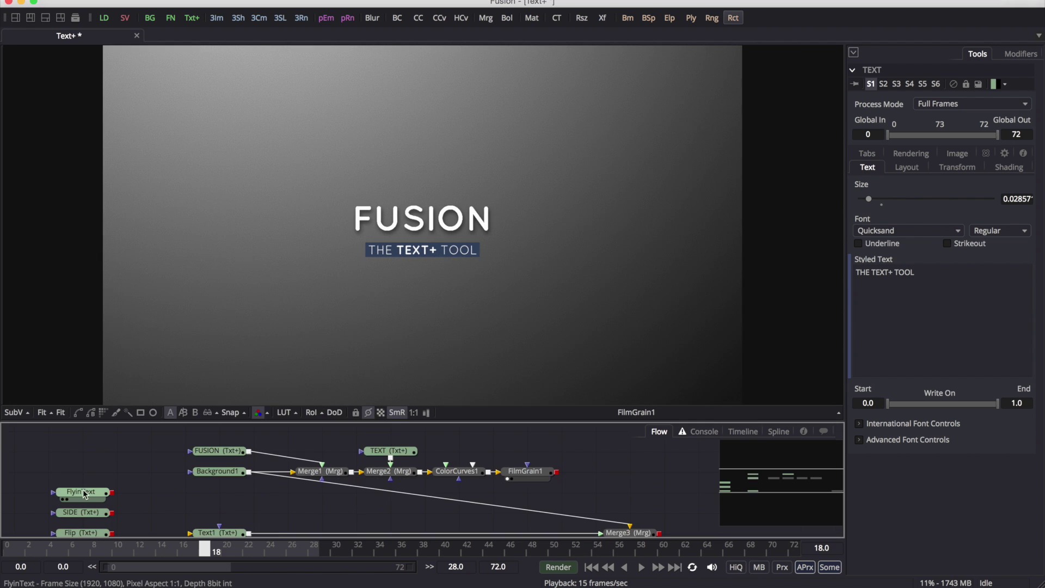
left_click_drag(84, 494, 381, 403)
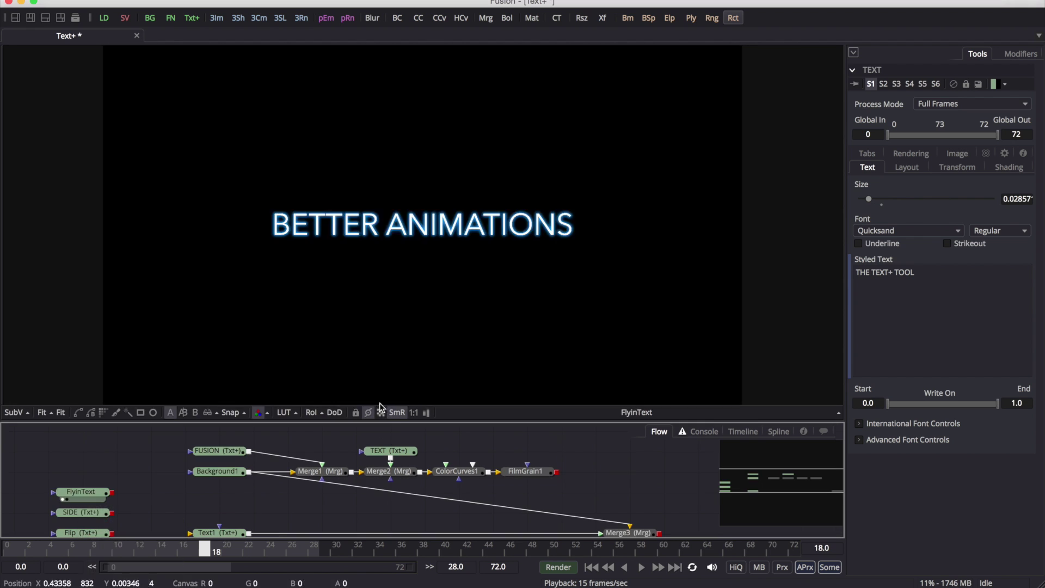
left_click(643, 568)
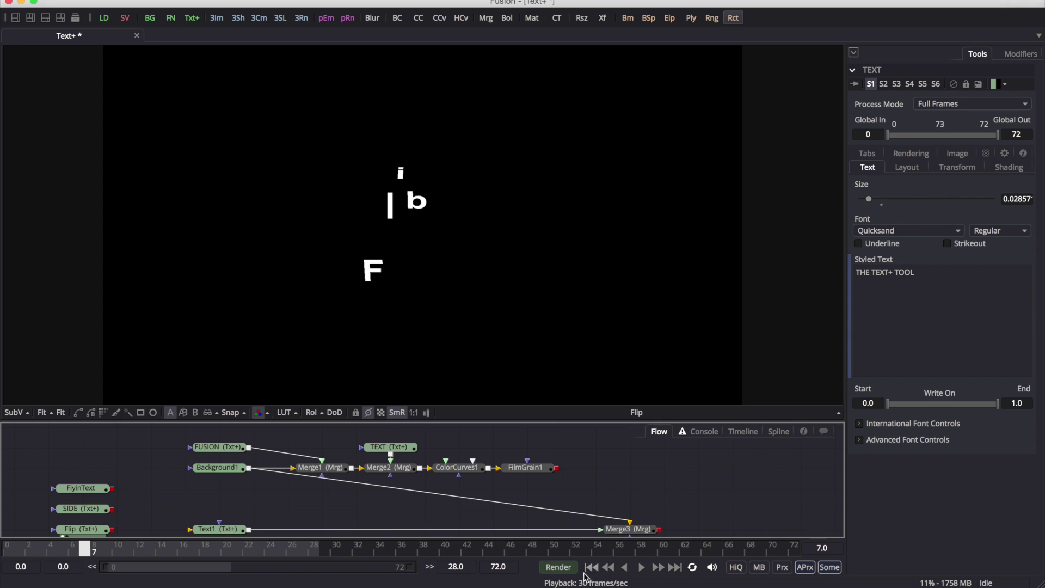
left_click(642, 568)
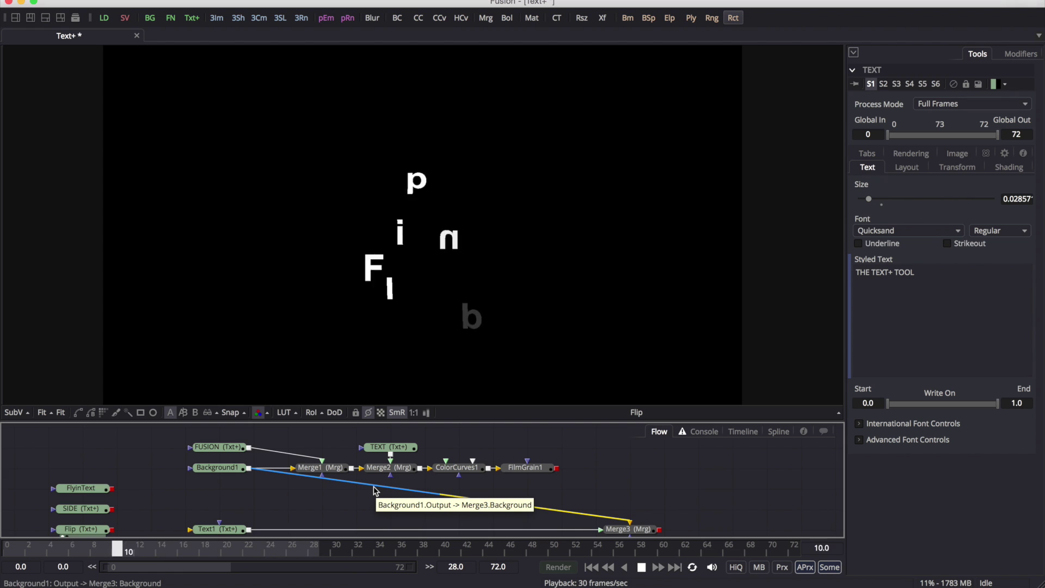
left_click(643, 568)
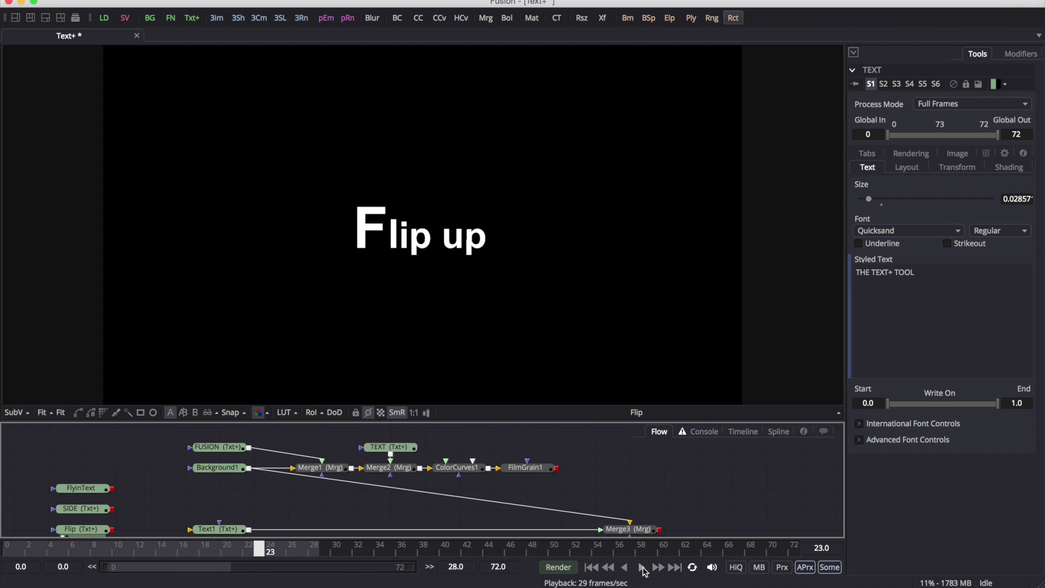
Step: Delete the old Text1 node and add a new Text+ node connected into Merge3
key("Delete")
key("shift+space")
type("text")
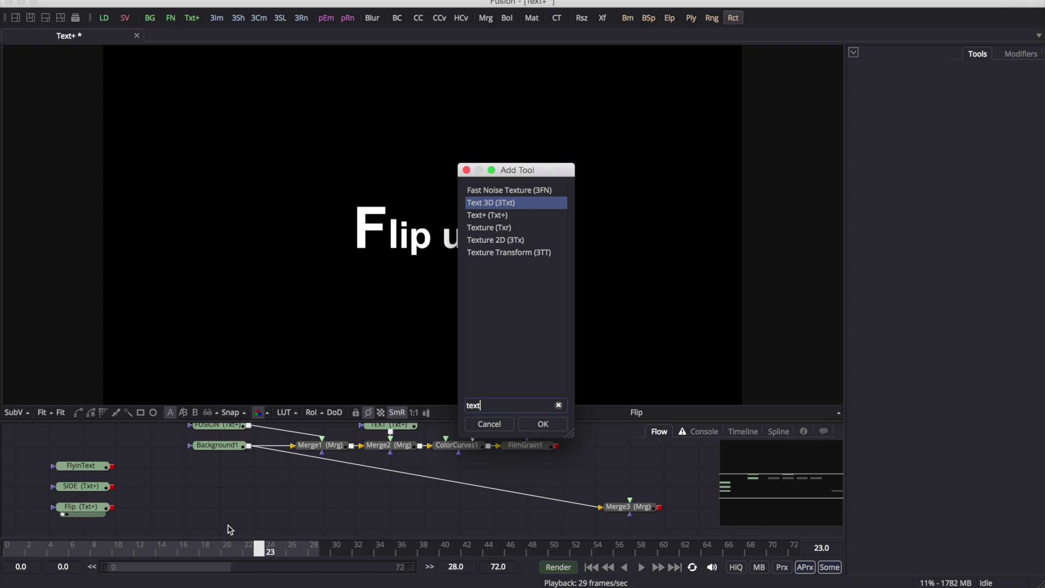
key("Down")
key("Return")
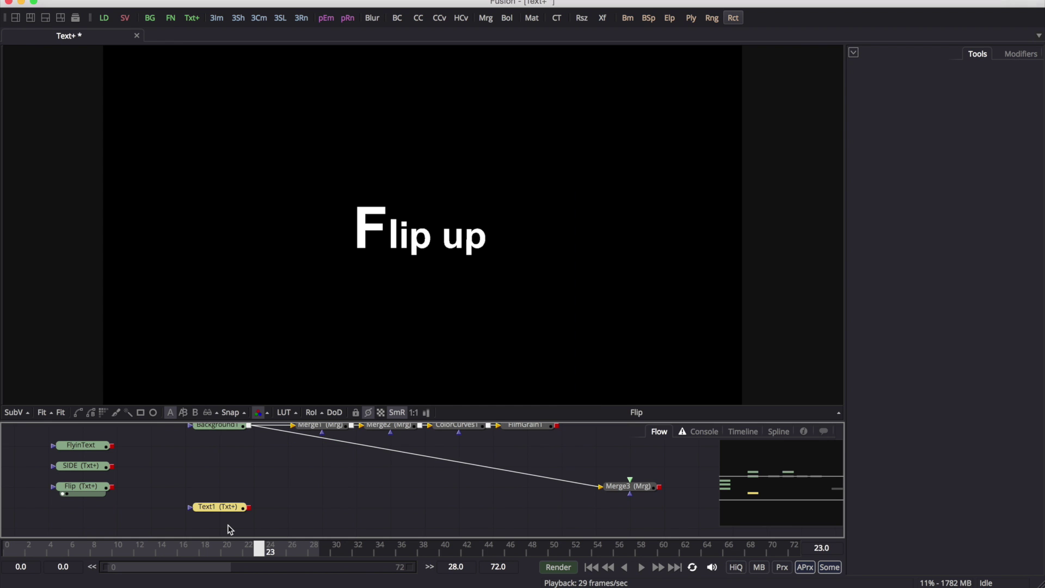
left_click_drag(250, 507, 571, 303)
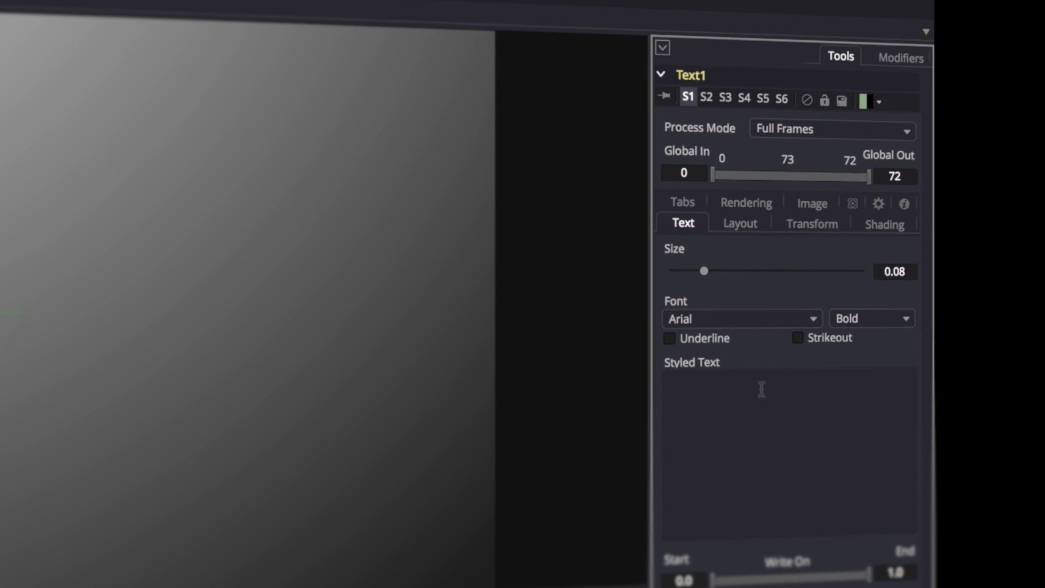
Step: Enter 'FusionMac' as the styled text and browse the Layout, Transform, Shading and Image settings
left_click(762, 389)
type("Fusion")
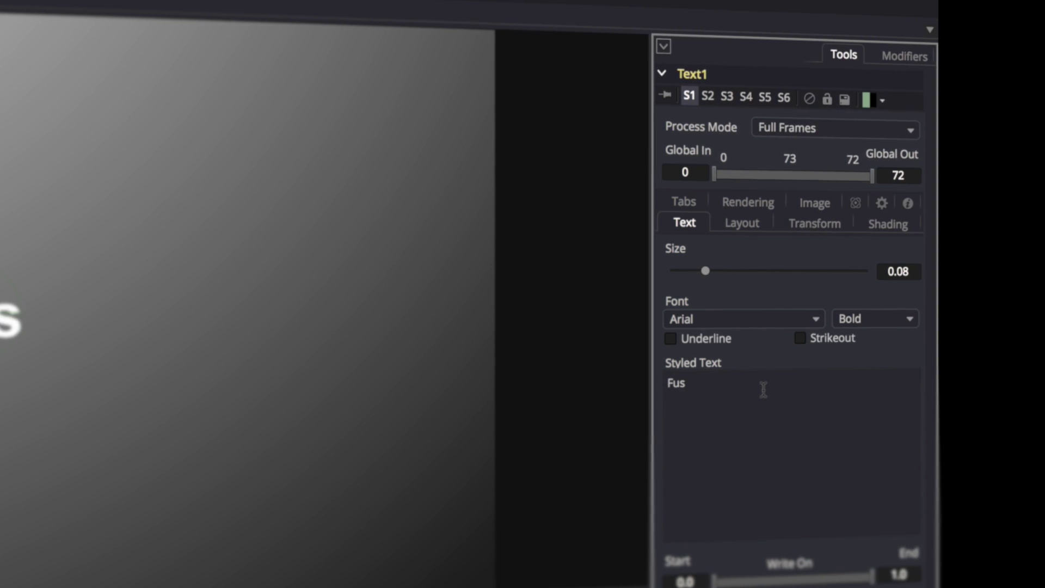
type("Mac")
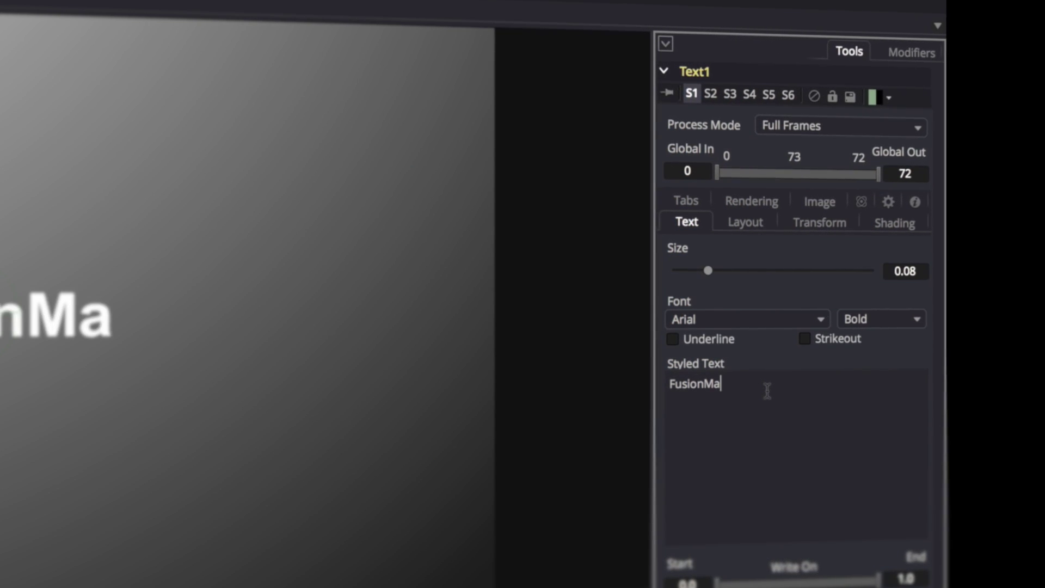
left_click(752, 221)
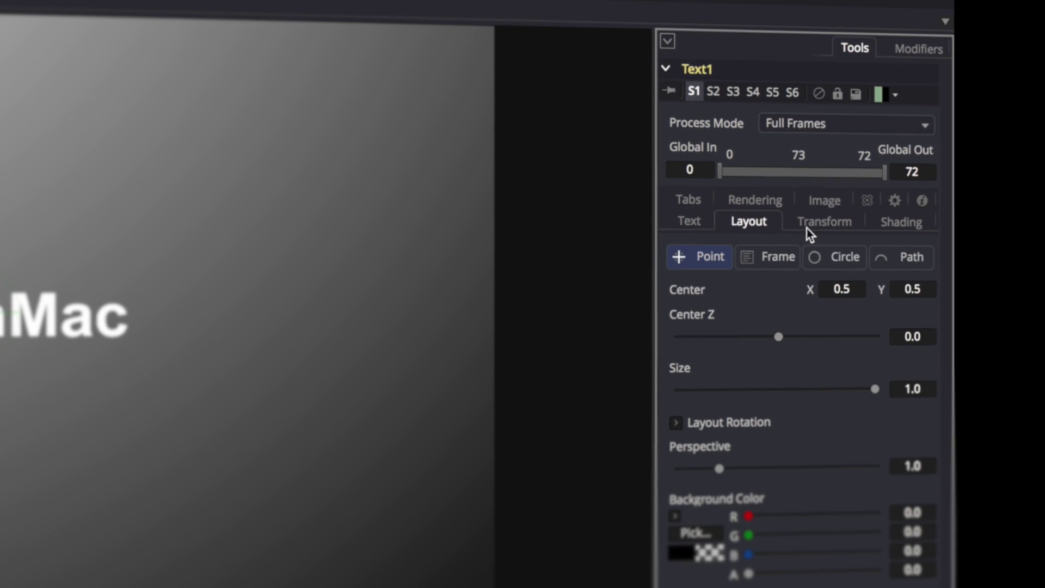
left_click(825, 221)
left_click(906, 221)
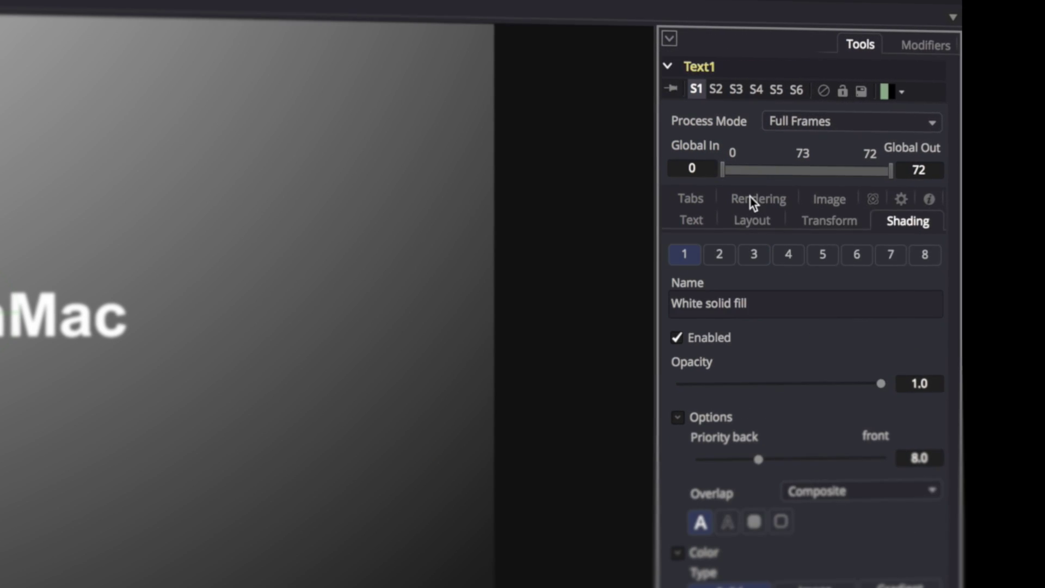
left_click(753, 200)
left_click(832, 218)
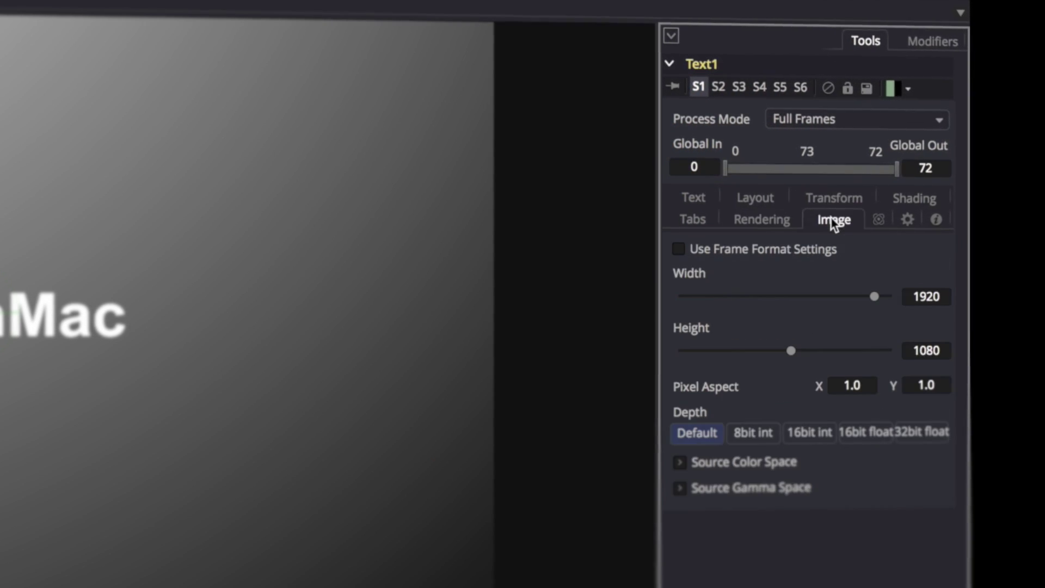
left_click(876, 220)
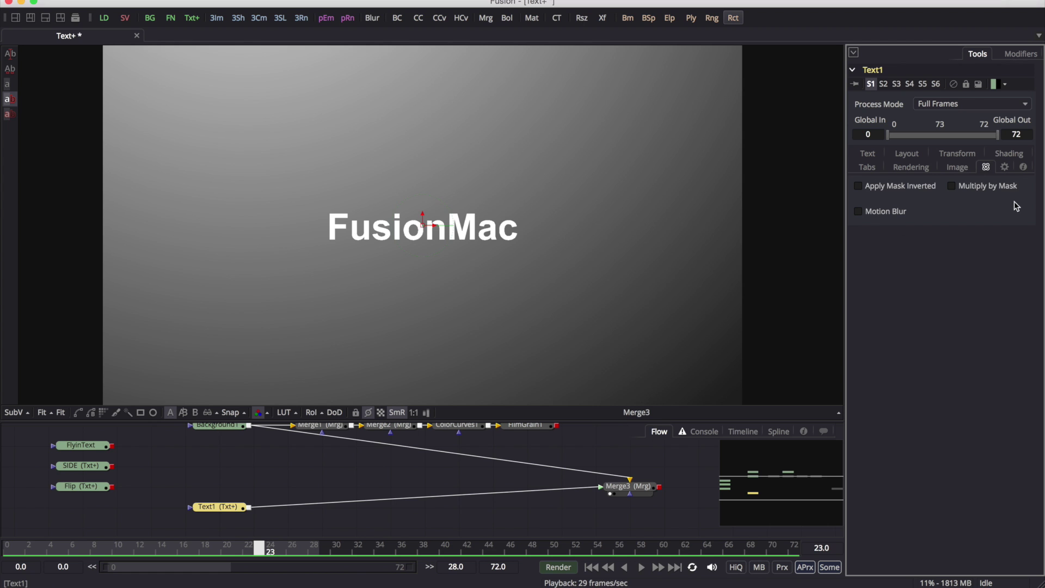
Step: Change the FusionMac font from Arial Bold to Avenir Next in Medium style
left_click(869, 155)
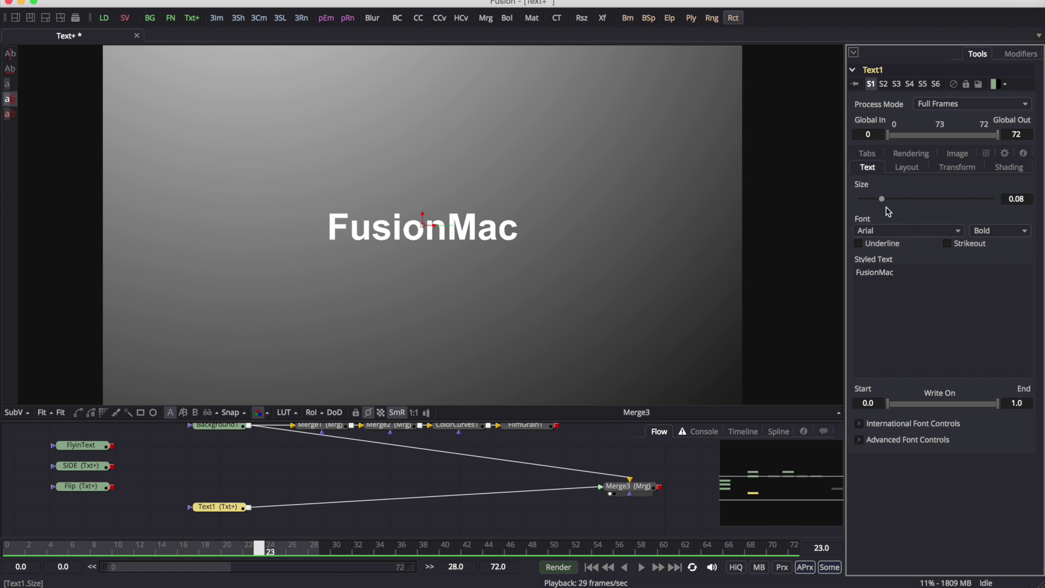
left_click(908, 231)
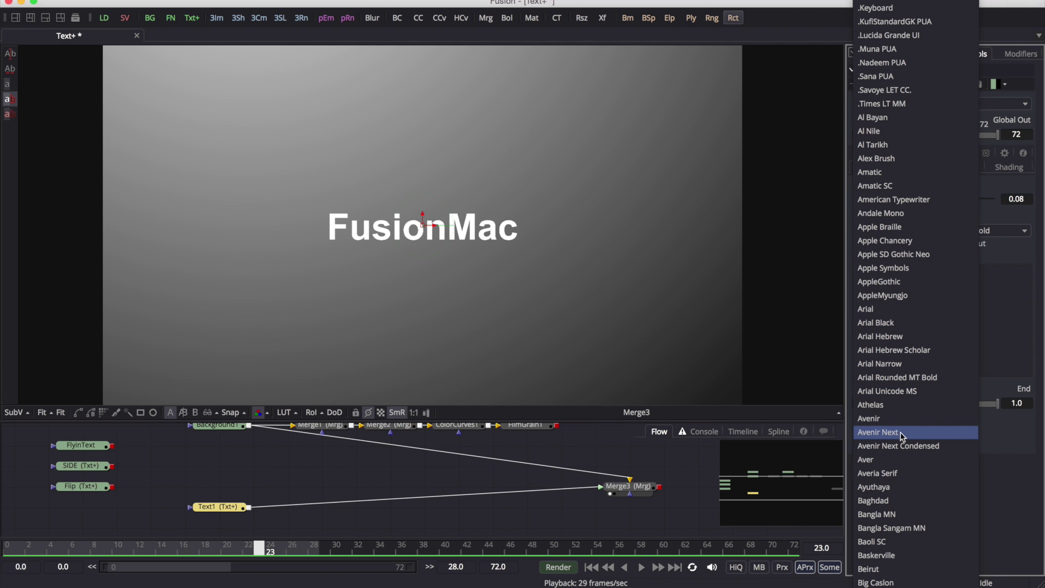
left_click(901, 433)
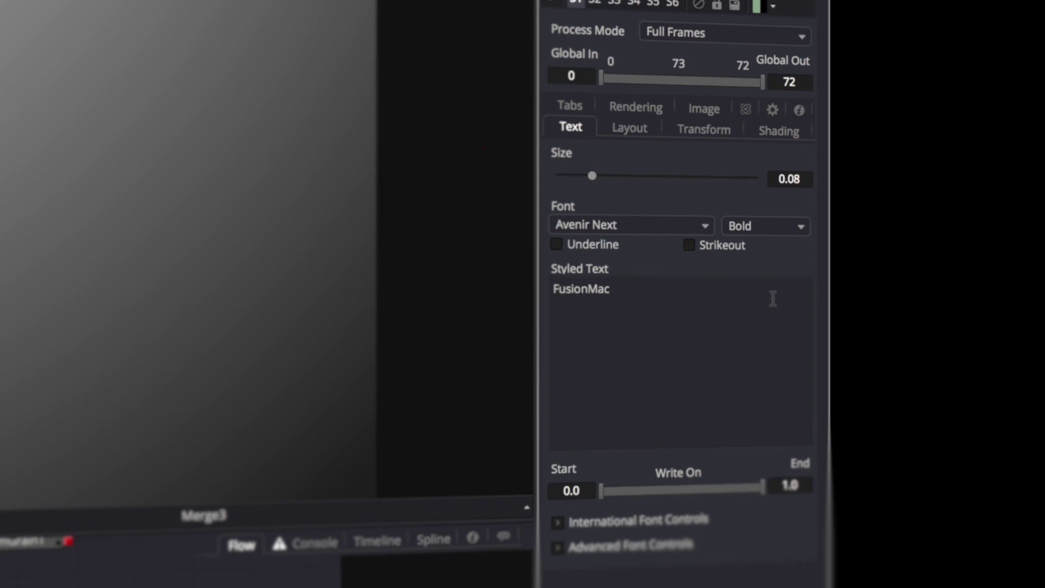
left_click(1007, 231)
left_click(755, 374)
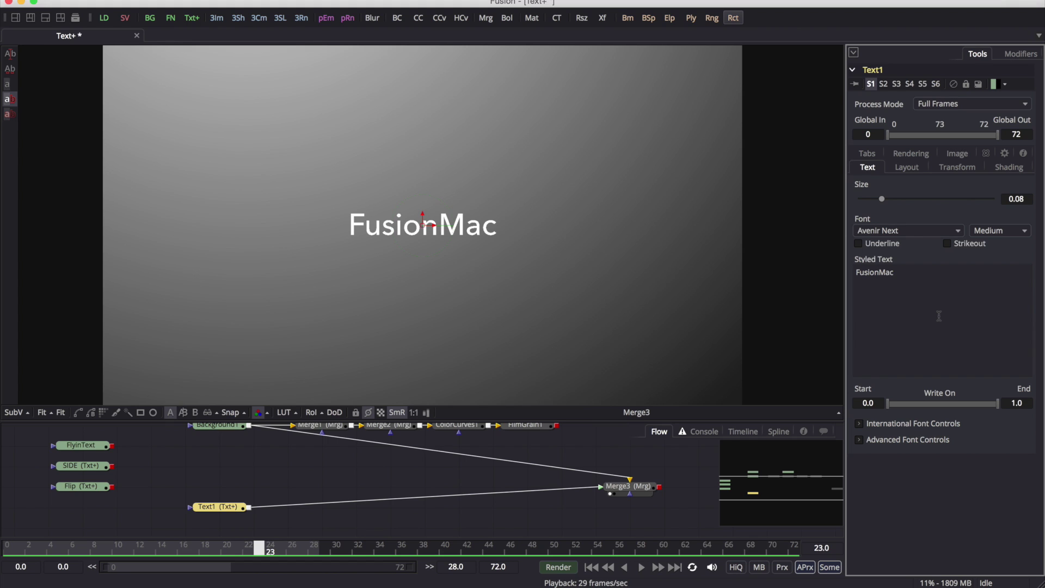
left_click(1009, 167)
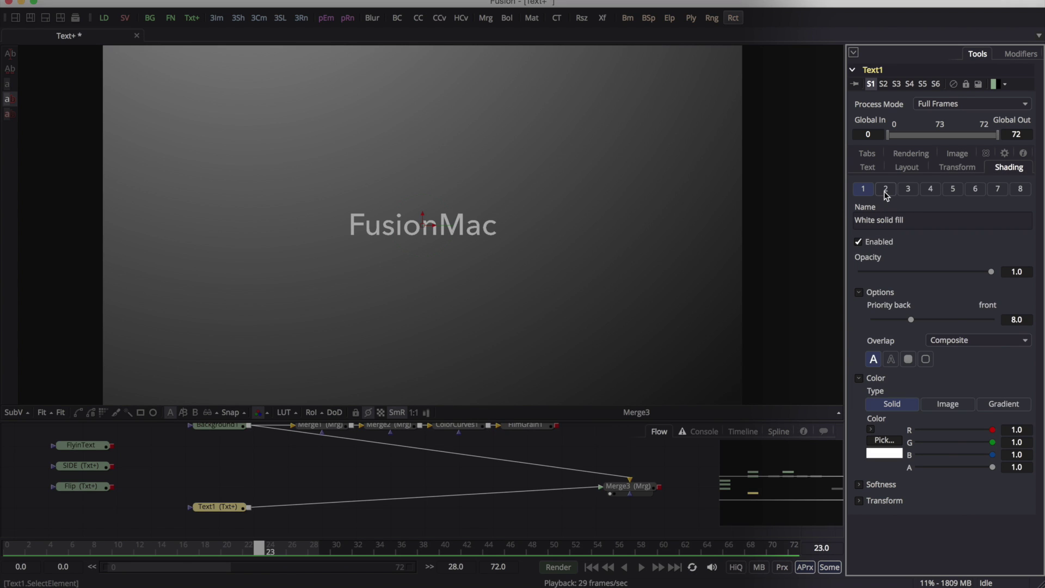
Step: Inspect shading elements 1–5 and enable the Black shadow element under FusionMac
left_click(886, 190)
left_click(908, 189)
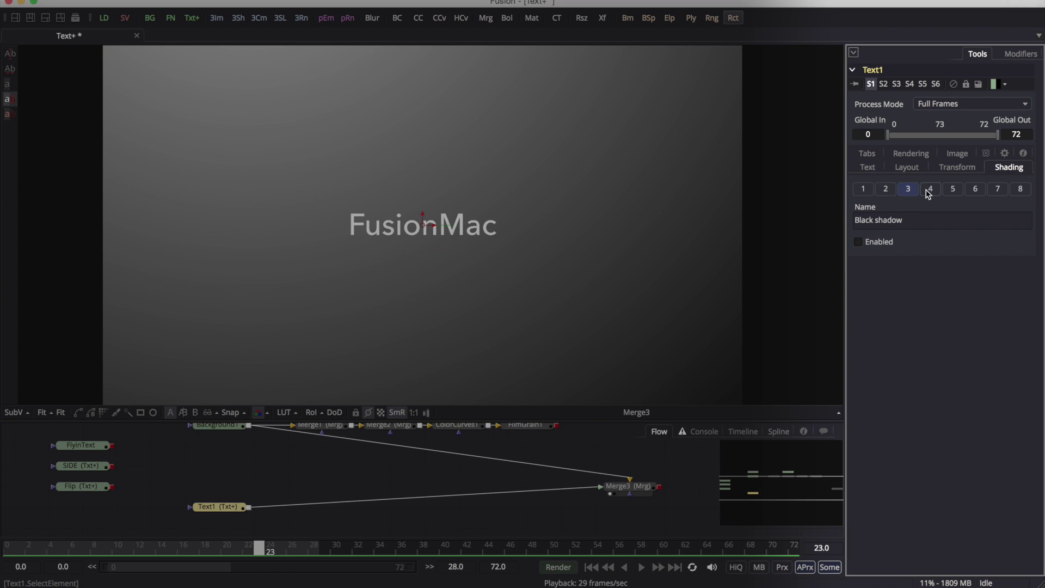
left_click(931, 189)
left_click(953, 189)
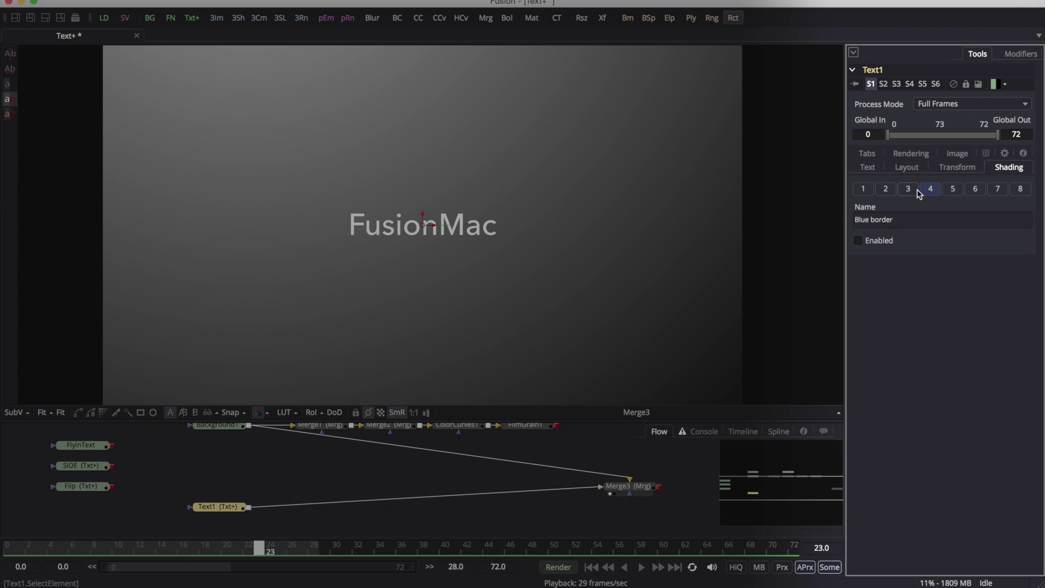
left_click(864, 190)
left_click(886, 189)
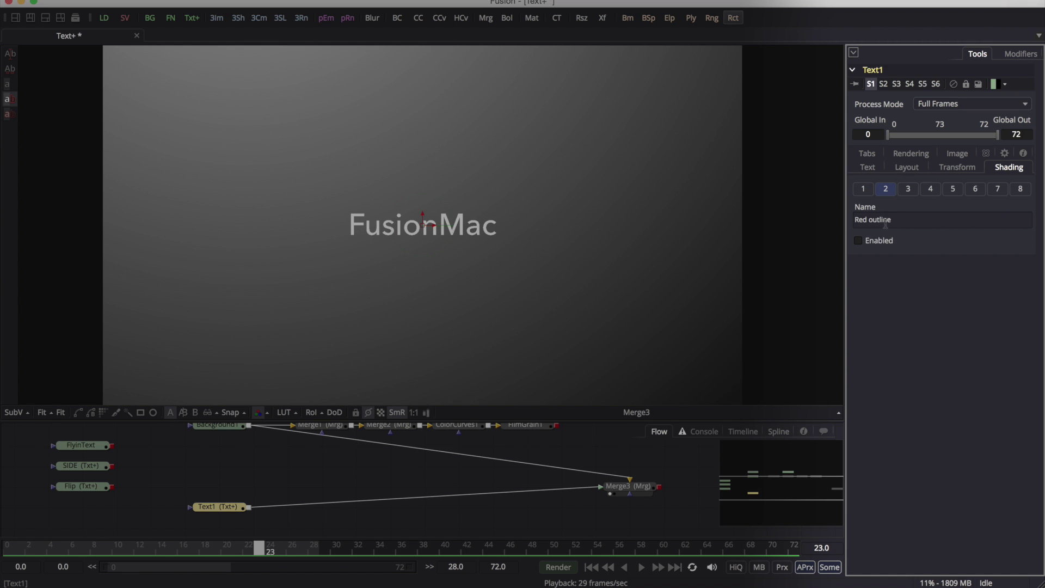
left_click_drag(901, 221, 849, 225)
left_click(908, 189)
left_click(859, 241)
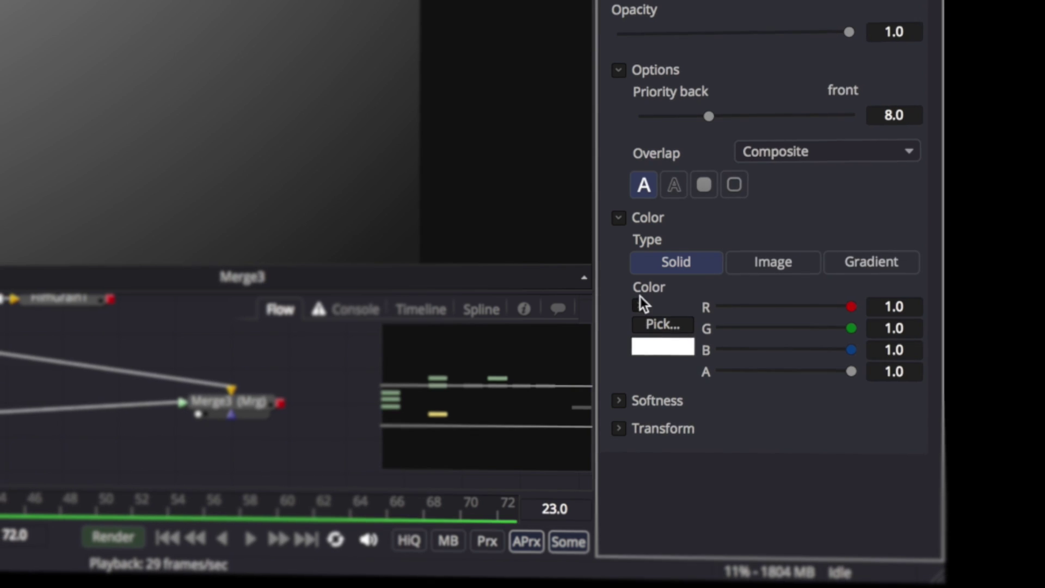
Step: Try other hues for the text fill in the colour wheel, then undo back to white
left_click(639, 306)
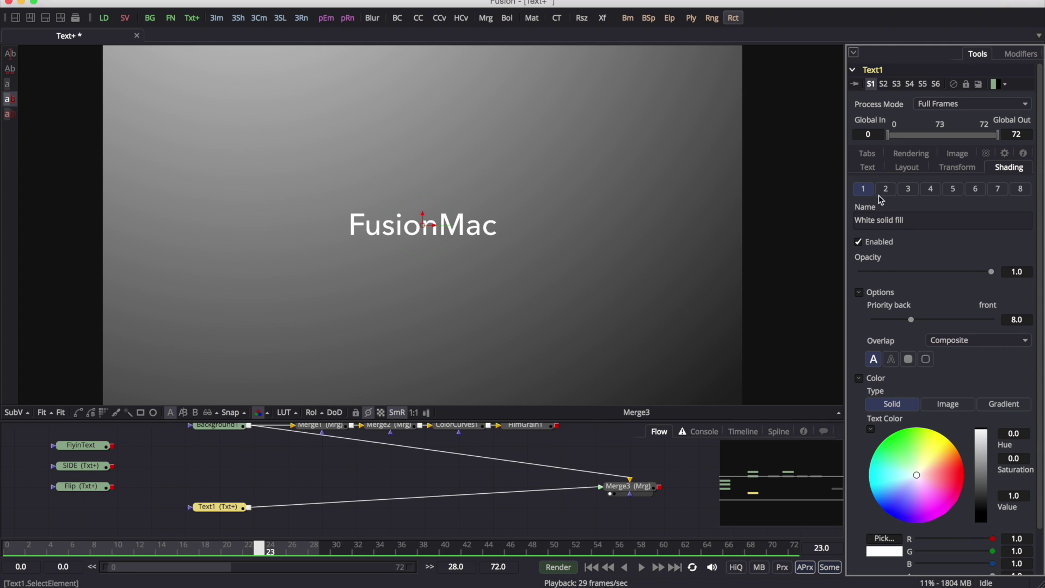
mouse_move(923, 482)
left_mouse_down()
mouse_move(899, 463)
mouse_move(944, 479)
mouse_move(845, 497)
mouse_move(928, 434)
mouse_move(943, 464)
mouse_move(907, 506)
mouse_move(915, 484)
left_mouse_up()
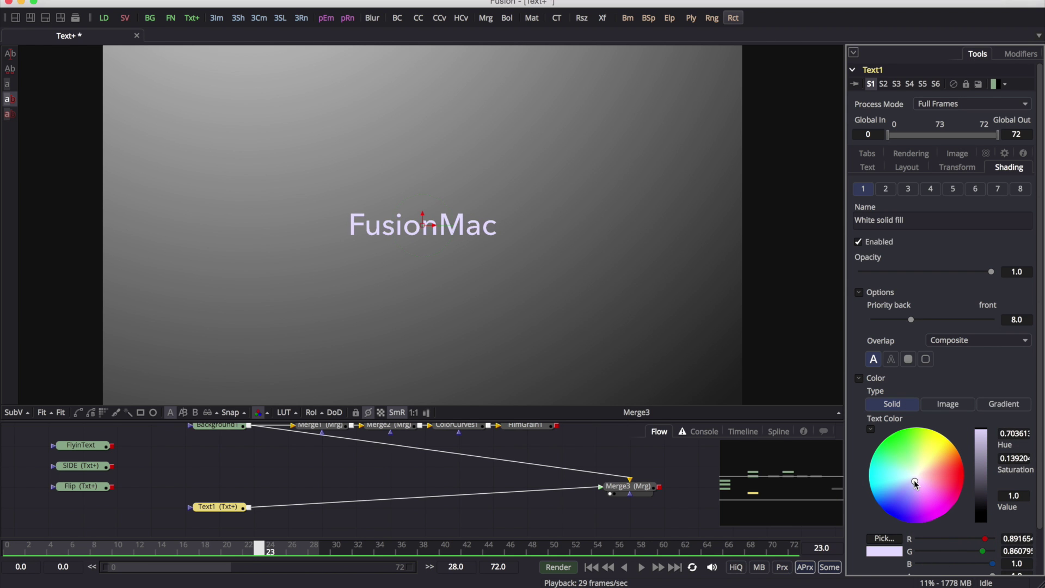
key("super+z")
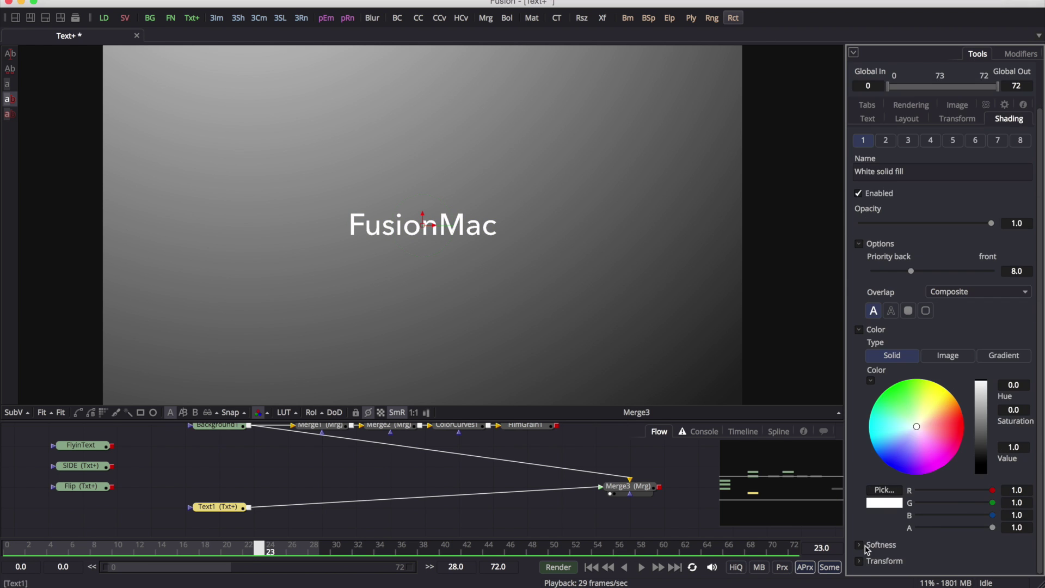
Step: Blur the FusionMac text horizontally with Softness X and make Softness X animatable
scroll(872, 523, "down", 5)
left_click_drag(874, 431, 928, 431)
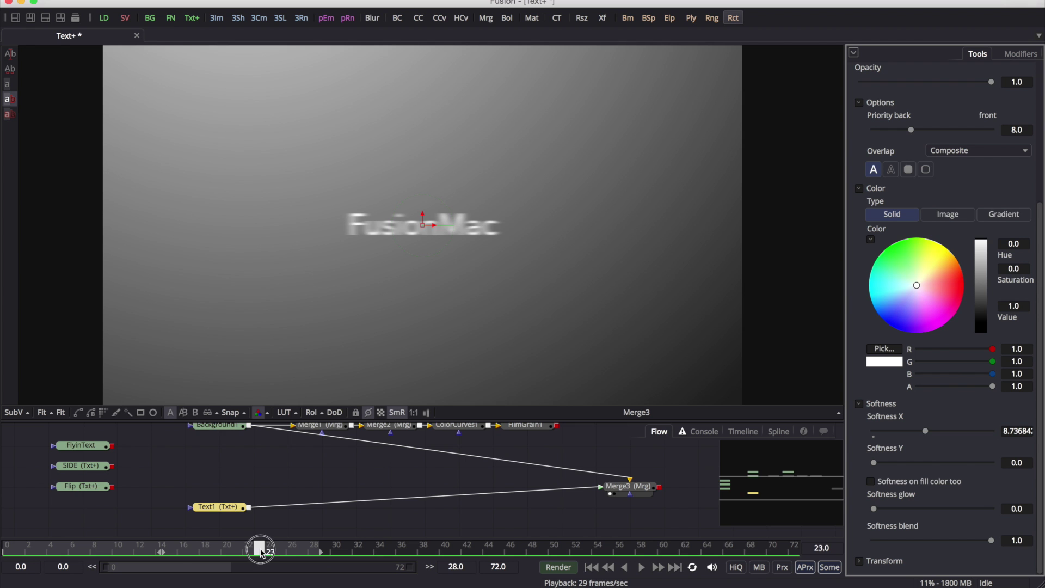
left_click_drag(260, 552, 81, 543)
left_click_drag(924, 433, 852, 435)
right_click(888, 420)
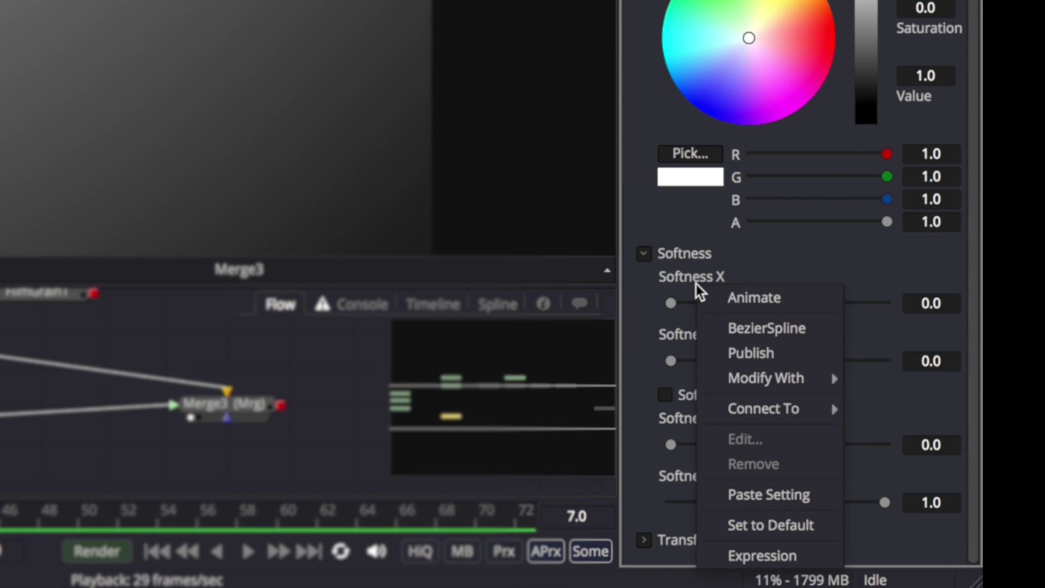
left_click(731, 298)
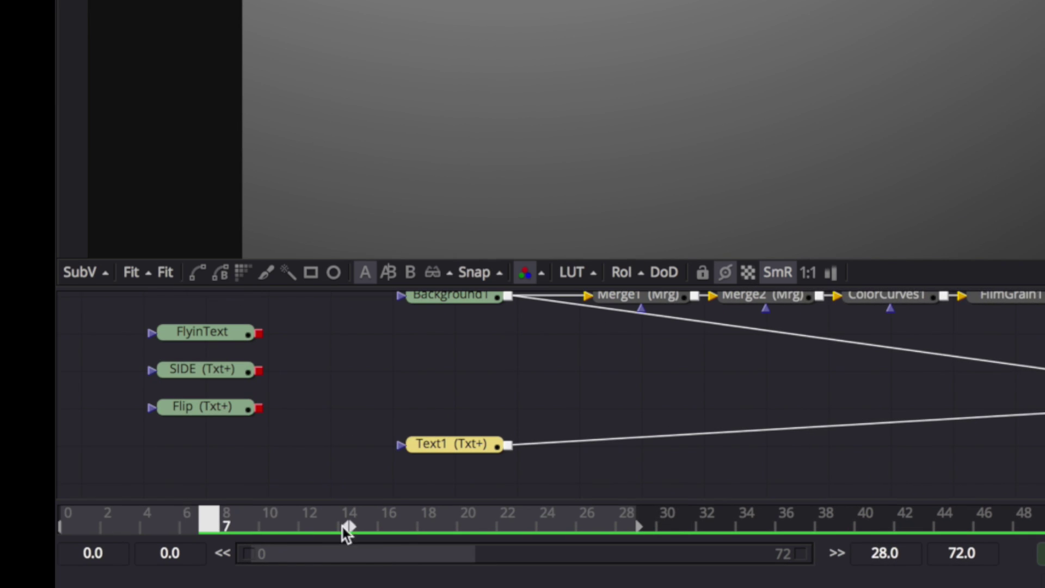
Step: Keyframe a horizontal blur at frame 0 and play back the blur fading out
left_click_drag(211, 518, 56, 506)
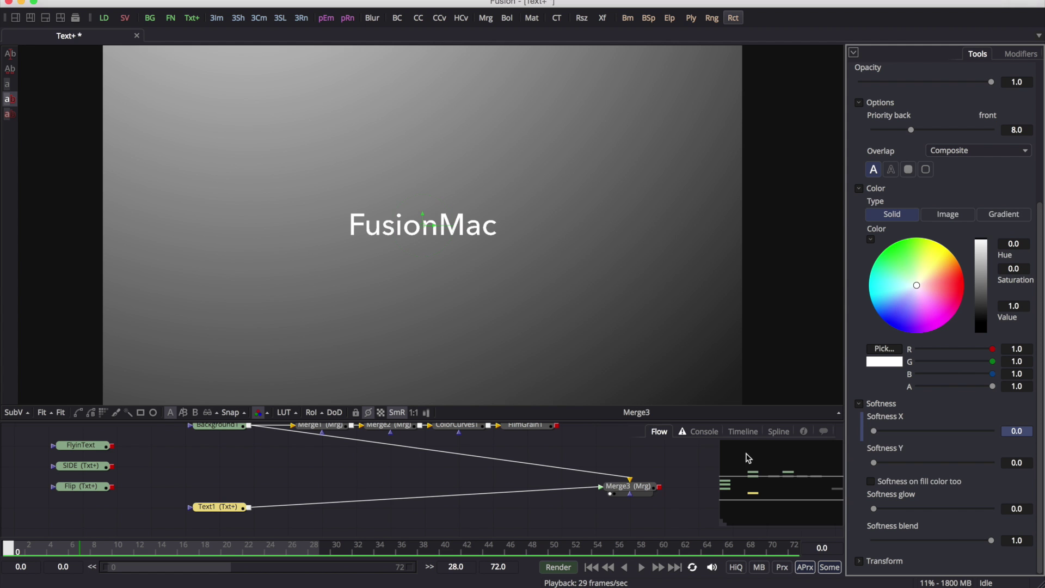
left_click_drag(875, 435, 985, 434)
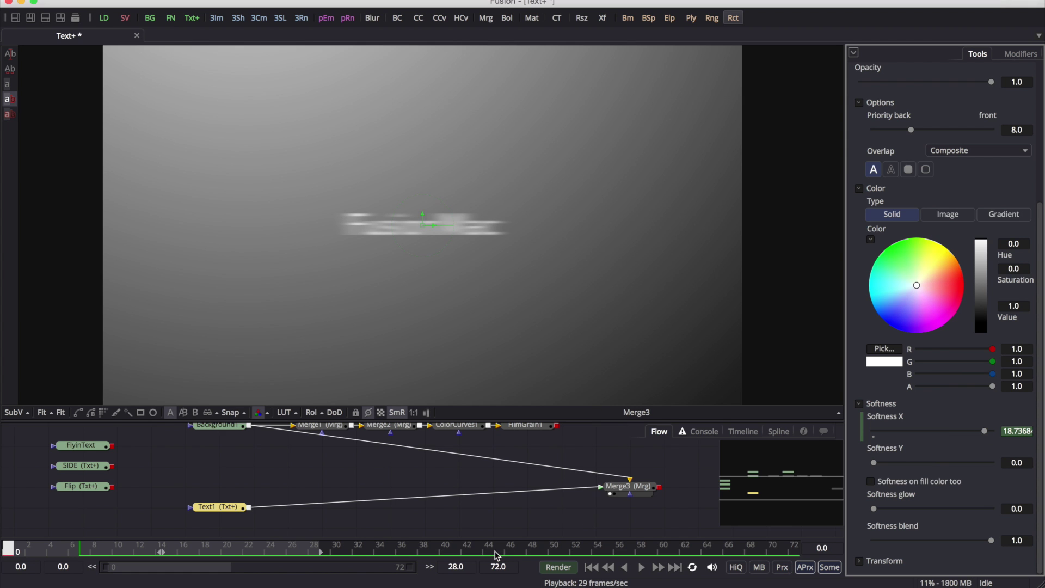
mouse_move(12, 550)
left_mouse_down()
mouse_move(93, 551)
mouse_move(19, 550)
left_mouse_up()
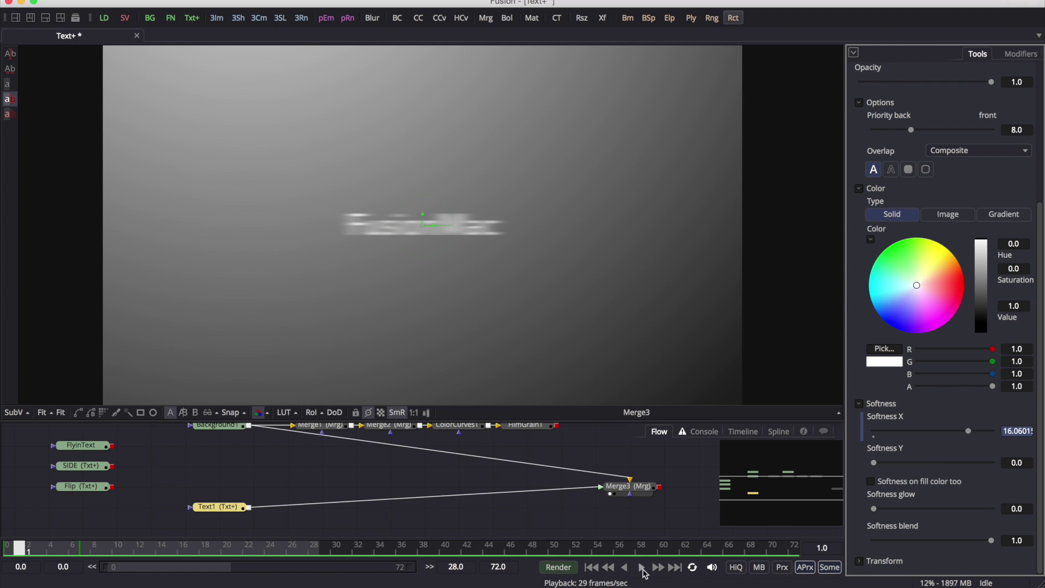
left_click(642, 568)
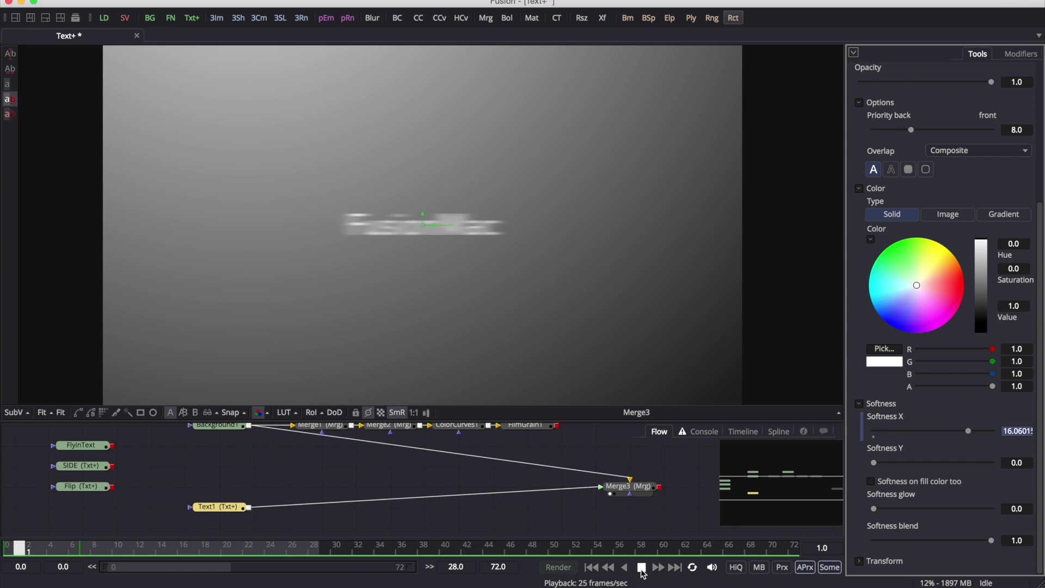
left_click(642, 568)
left_click_drag(297, 546, 30, 545)
Step: Remove the Text1 Softness X animation and reset horizontal softness to 0.0
right_click(892, 422)
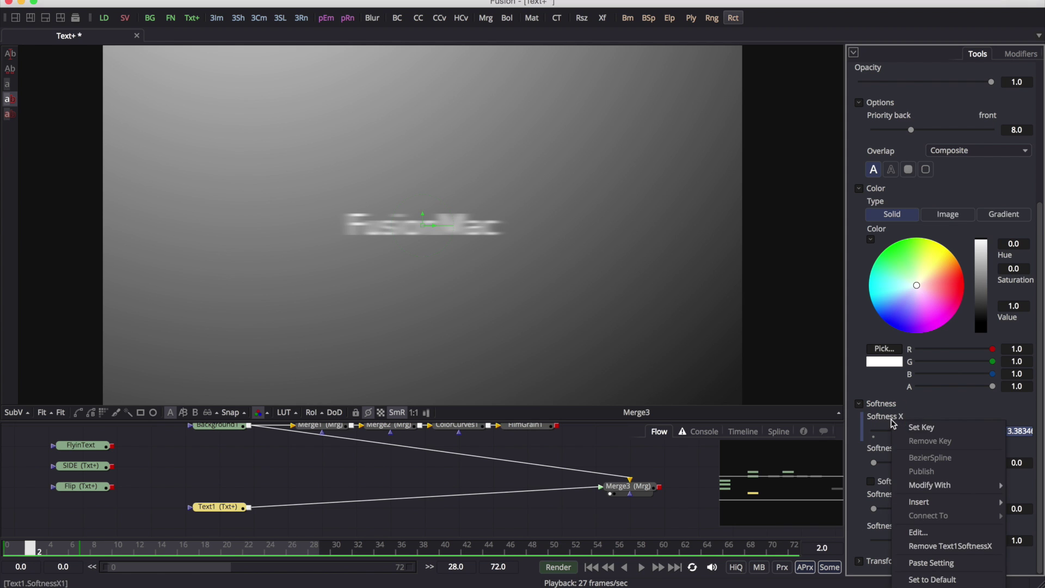
left_click(928, 544)
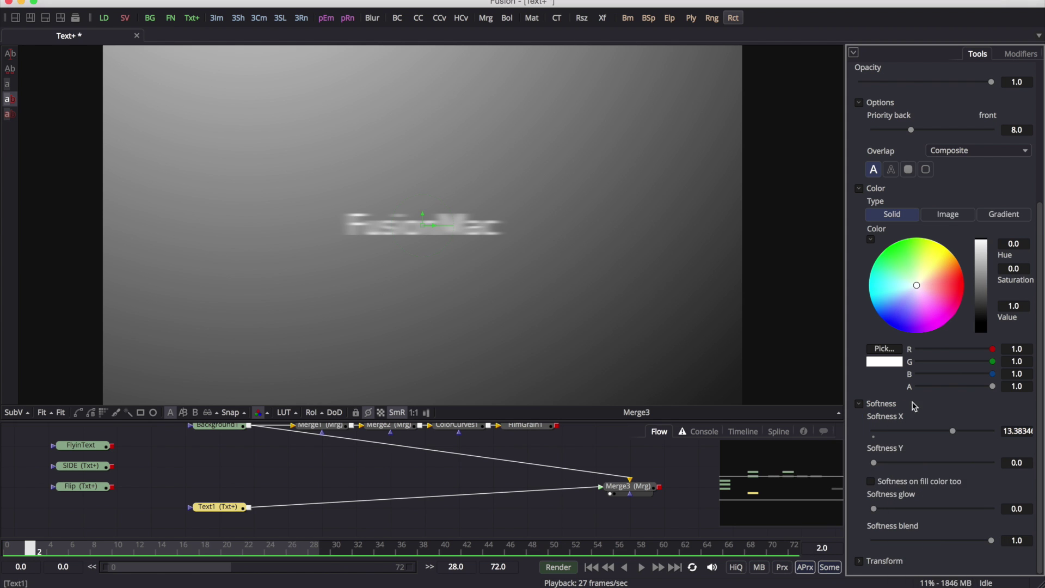
left_click(874, 435)
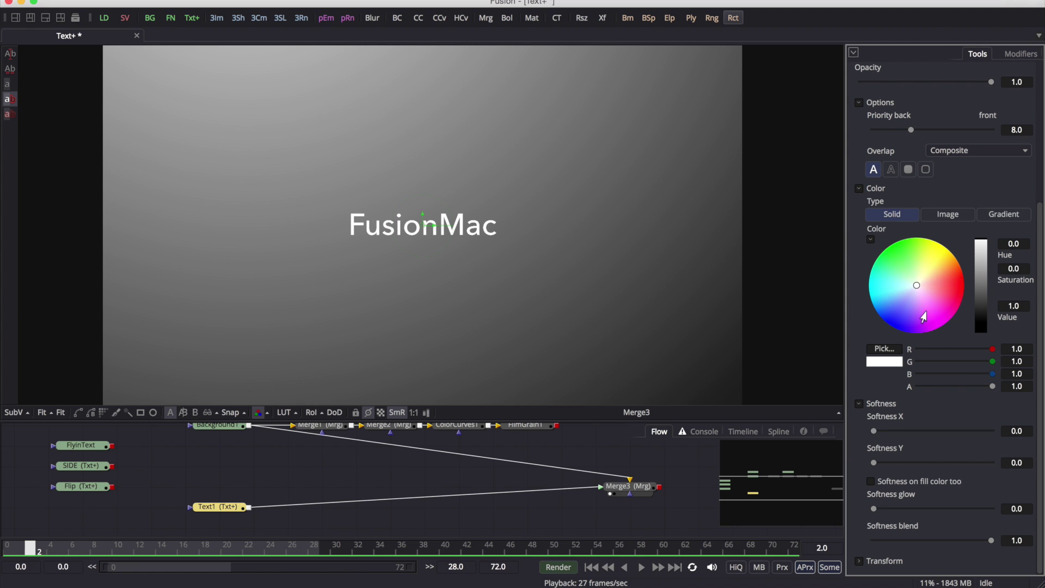
scroll(880, 300, "up", 5)
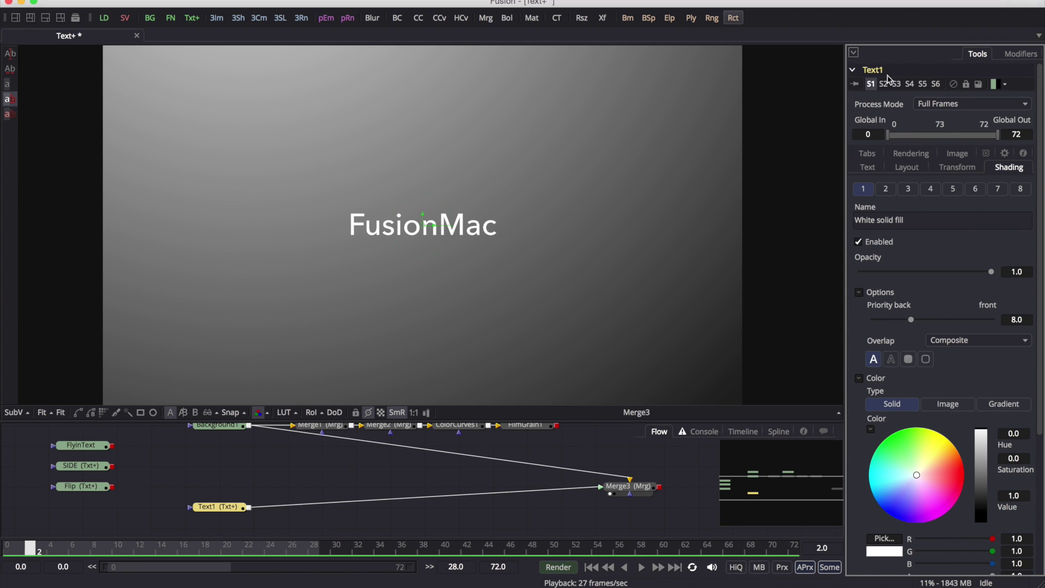
Step: Show Text1's Text tab with the Avenir Next font and FusionMac styled text, and select the Text1 node
left_click(869, 169)
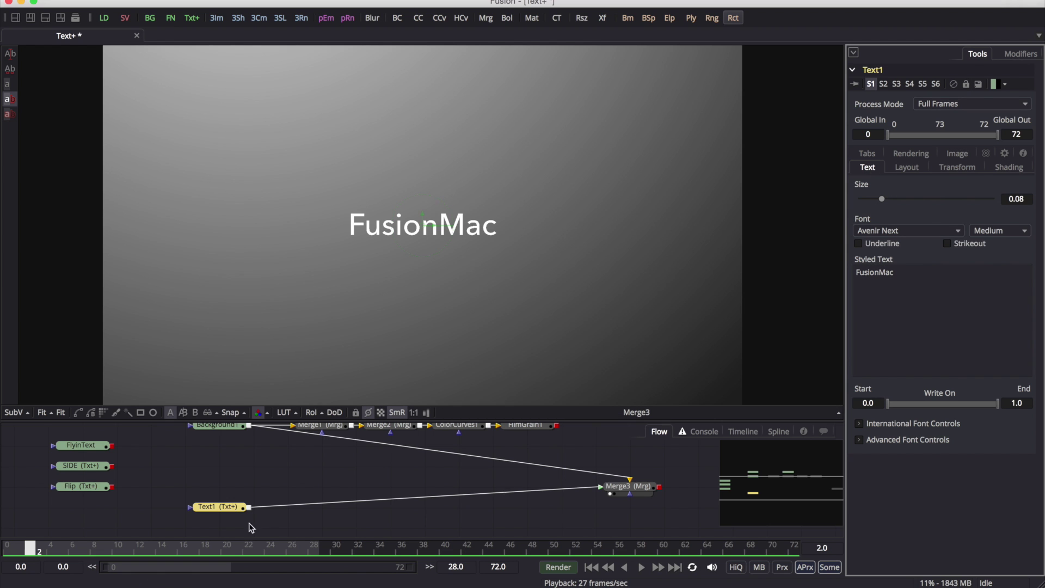
left_click(213, 507)
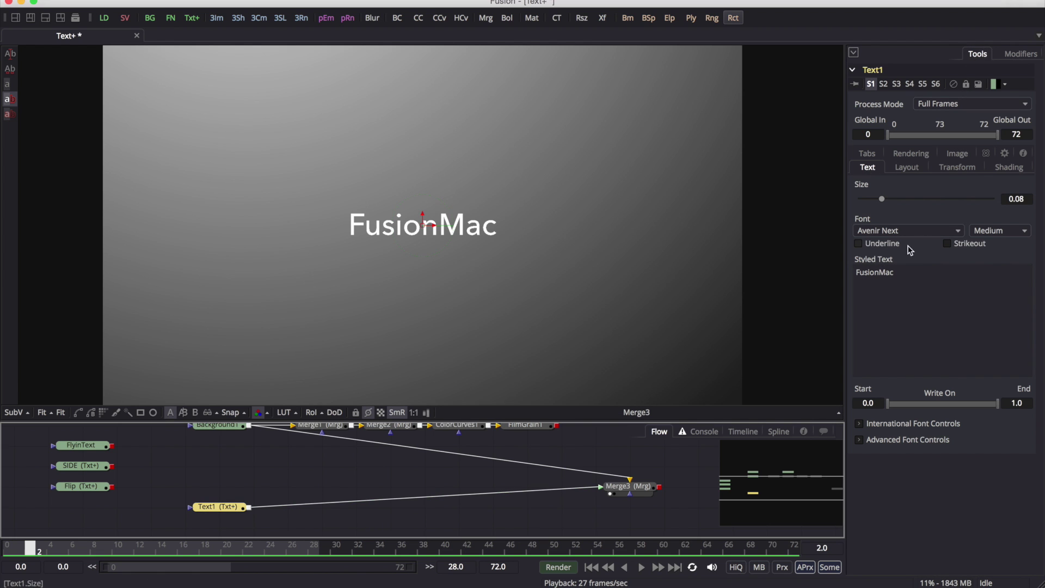
Step: Apply a Follower modifier to Text1's Styled Text and confirm it in the Modifiers panel
right_click(870, 264)
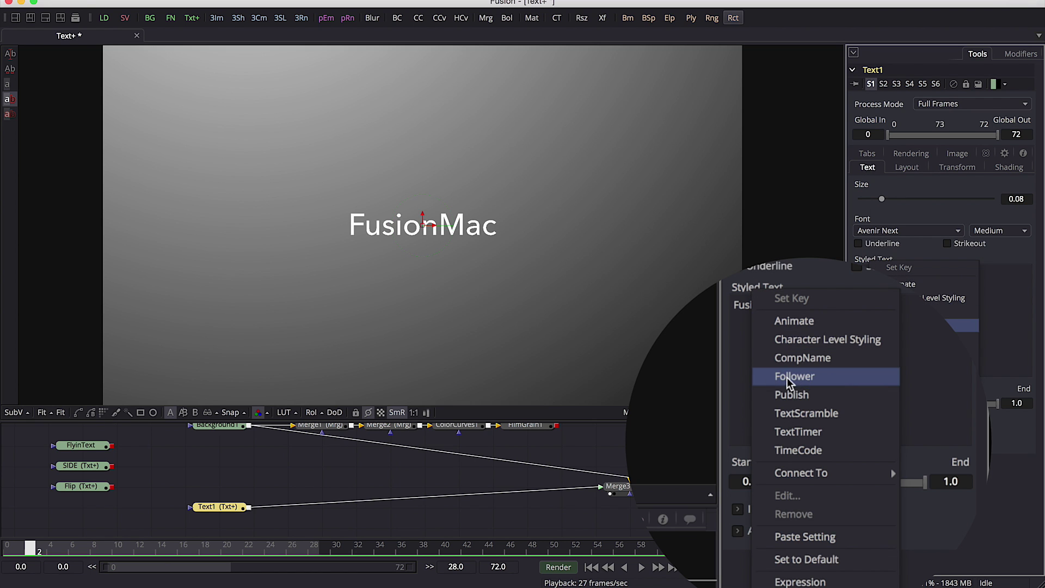
left_click(899, 327)
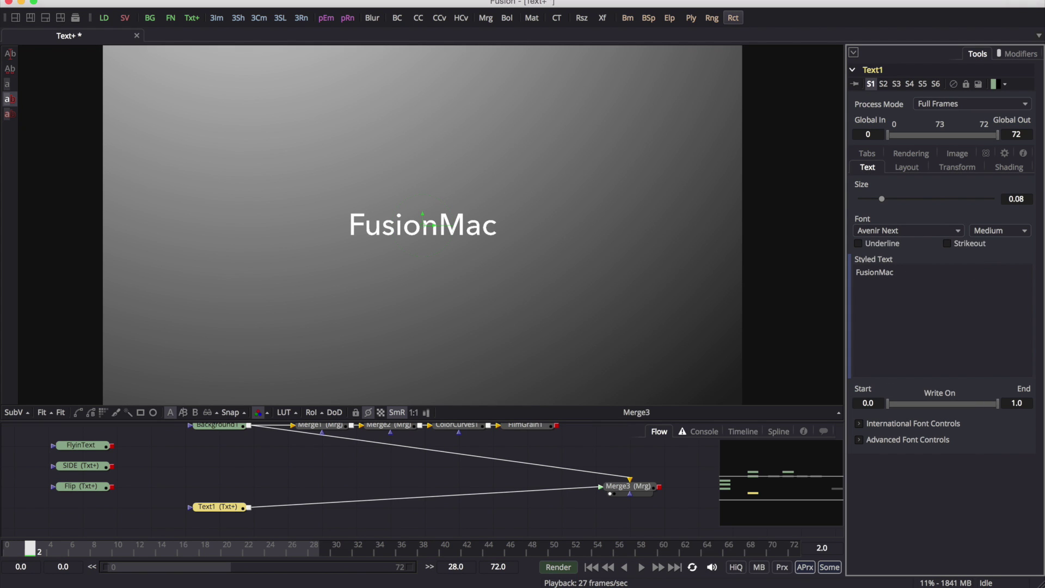
left_click(1021, 54)
left_click(977, 55)
left_click(218, 426)
scroll(218, 436, "up", 2)
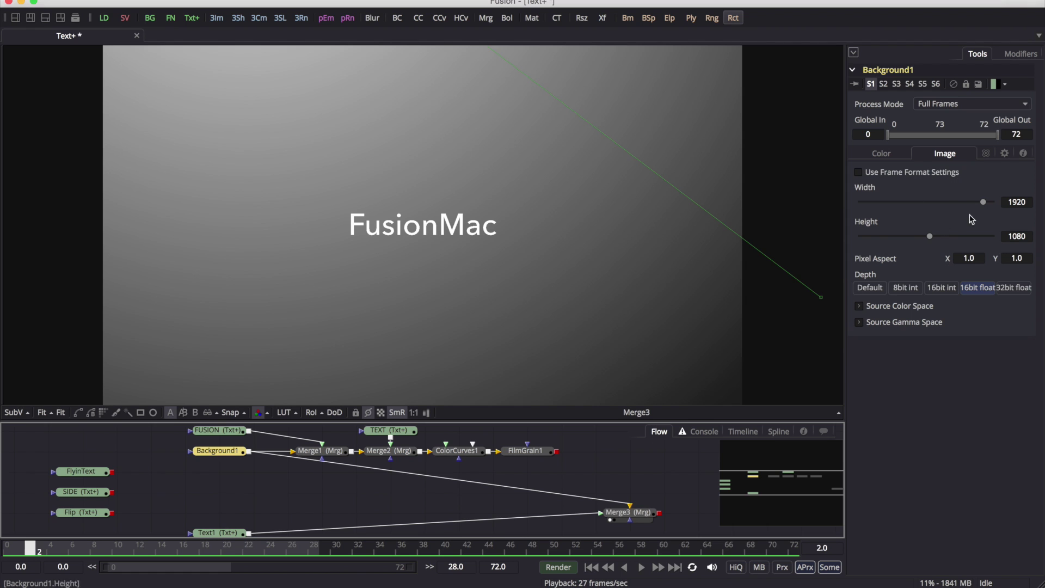
left_click(1012, 54)
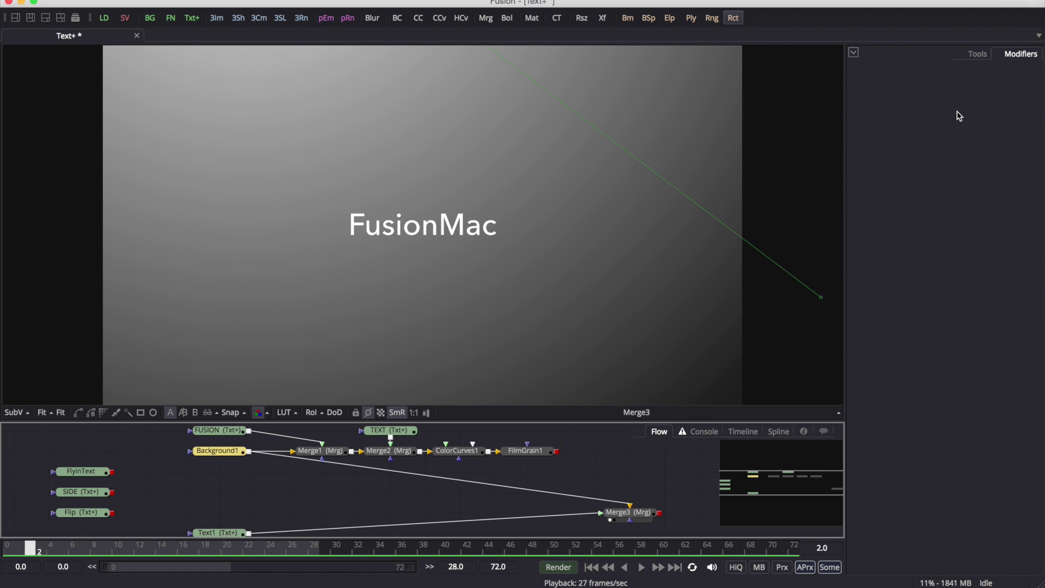
Step: Expand Follower2 on Text1, open its Shading tab, and show only the per-character Transform settings
left_click(224, 532)
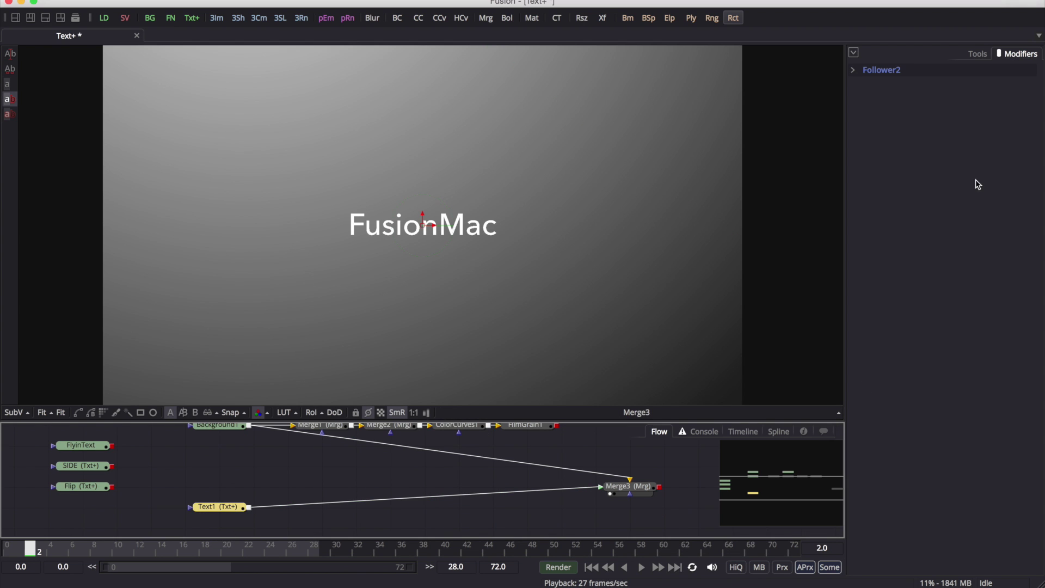
left_click(854, 71)
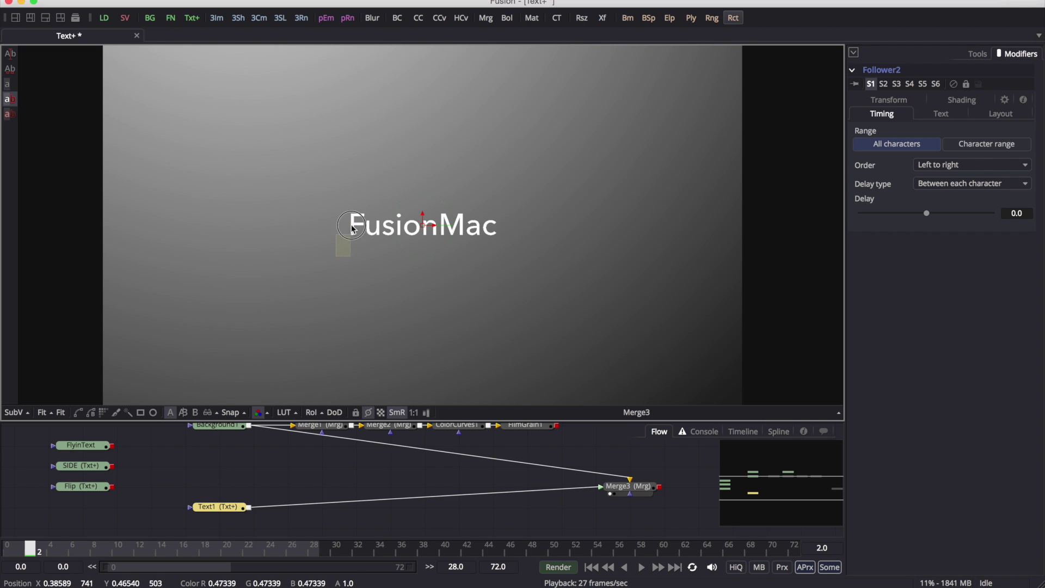
left_click(364, 192)
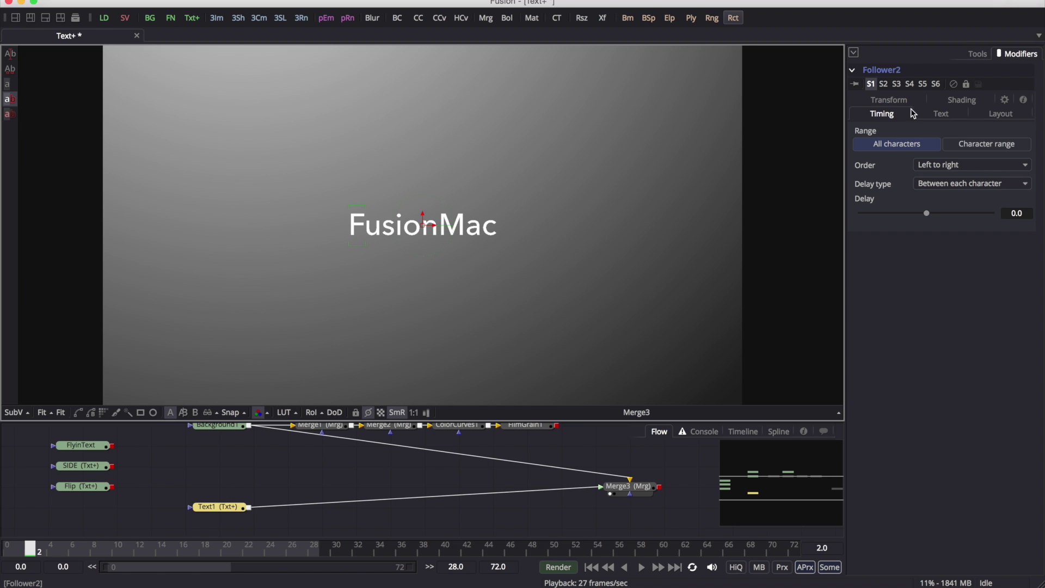
left_click(960, 103)
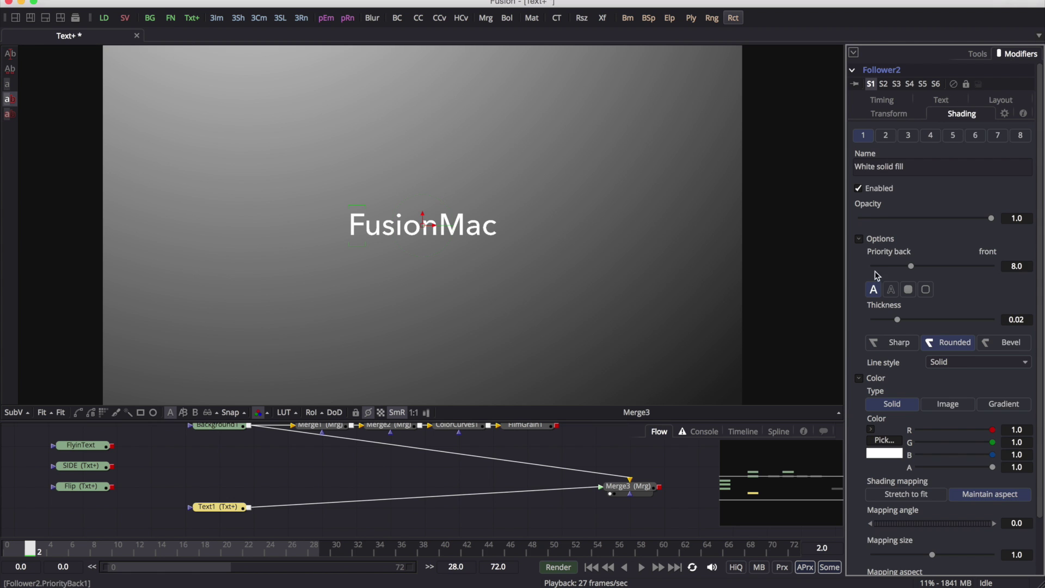
scroll(860, 289, "down", 2)
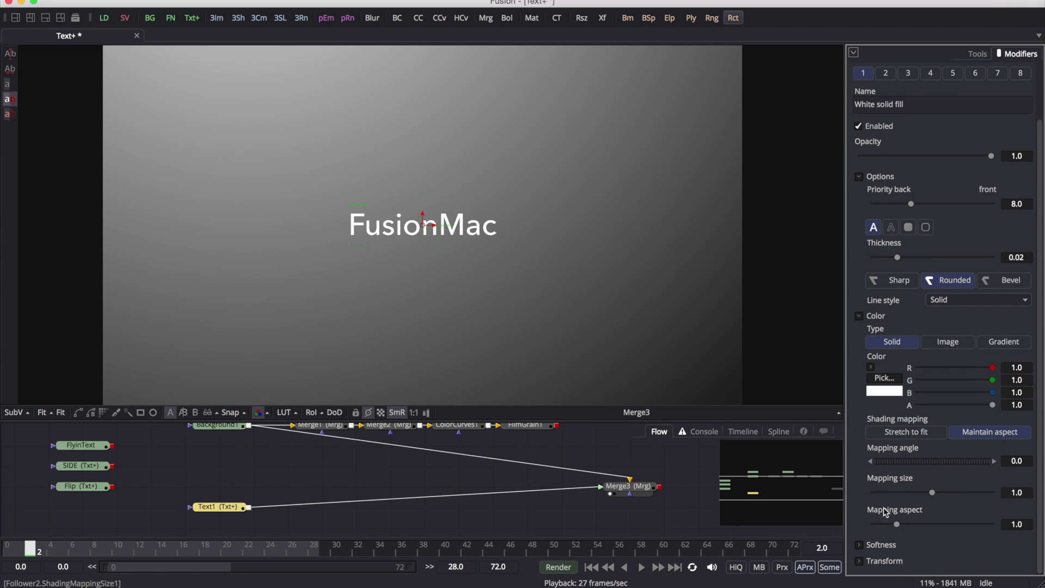
left_click(860, 565)
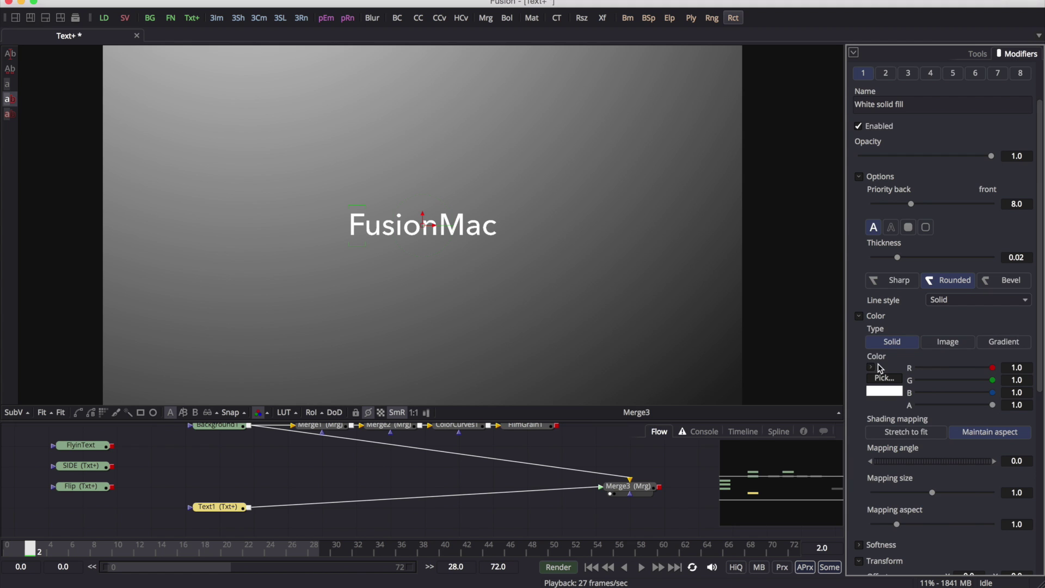
left_click(859, 316)
left_click(860, 177)
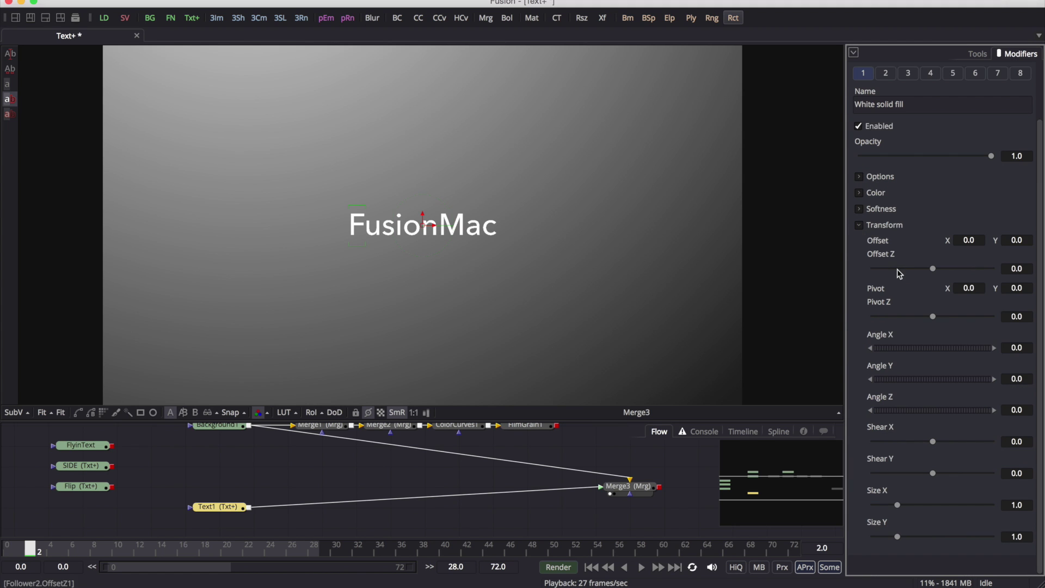
mouse_move(105, 550)
left_mouse_down()
mouse_move(71, 550)
mouse_move(84, 550)
left_mouse_up()
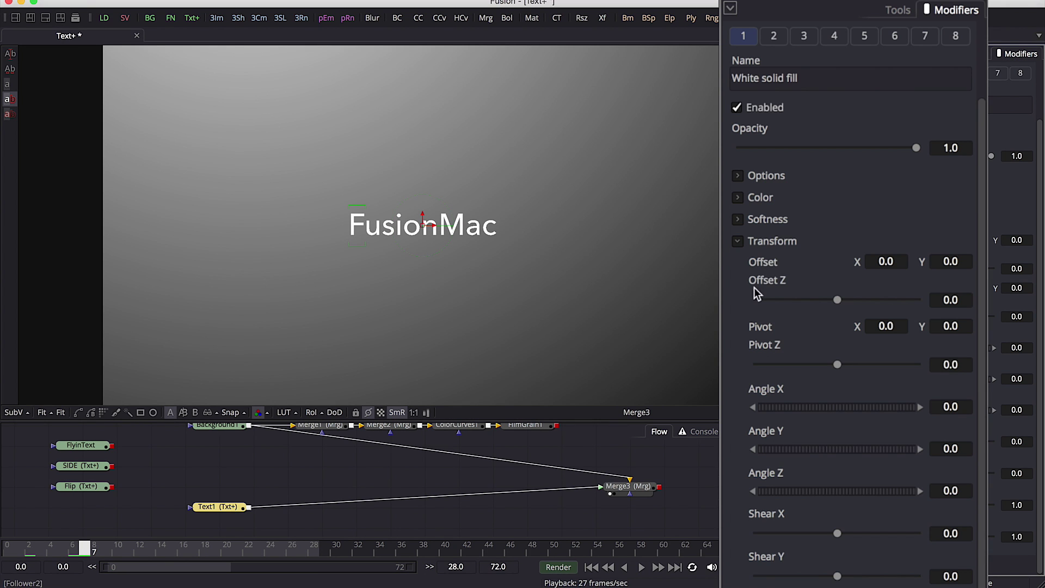
Step: Keyframe Follower2 Offset X at 0.0 on frame 7 and -6.0 on frame 0, then scrub to check
right_click(766, 266)
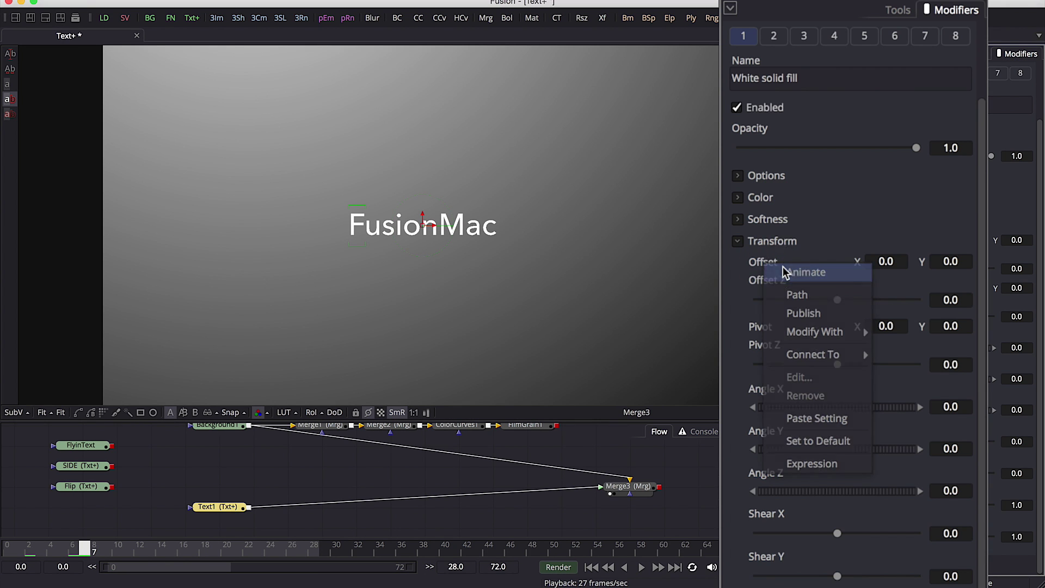
left_click(783, 268)
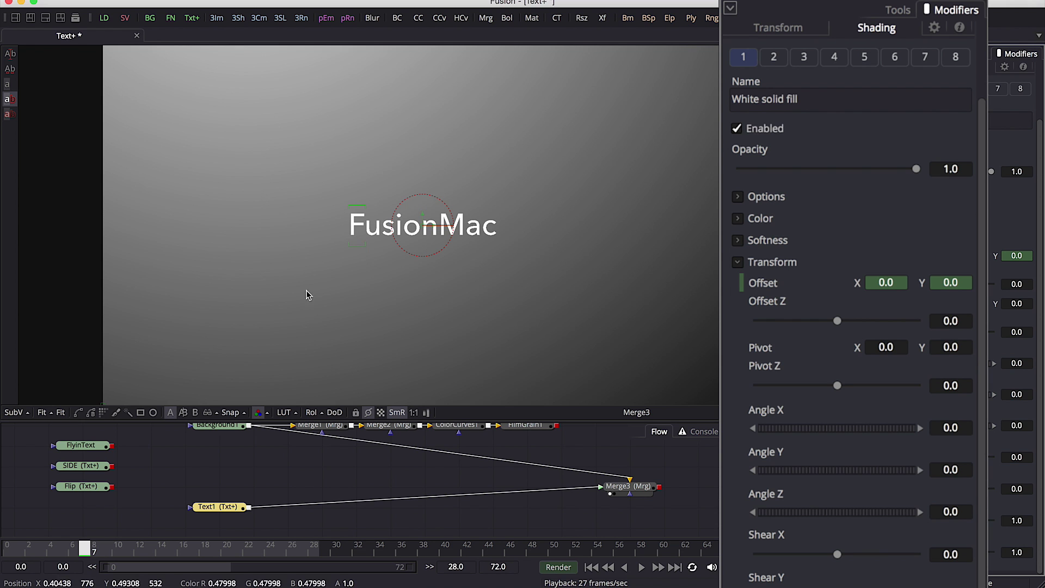
left_click(67, 549)
left_click_drag(67, 550, 10, 547)
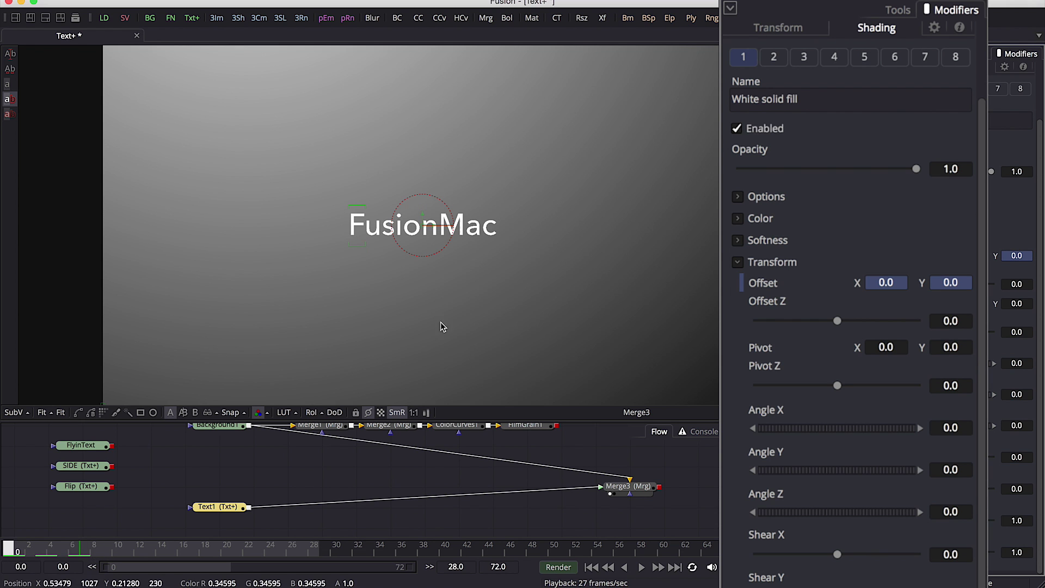
left_click(876, 287)
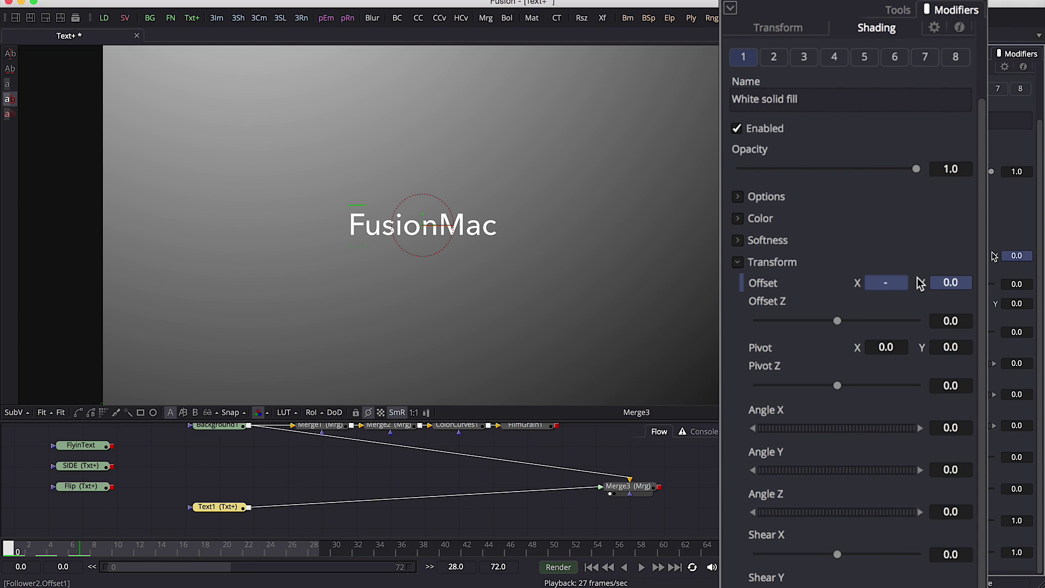
key("Tab")
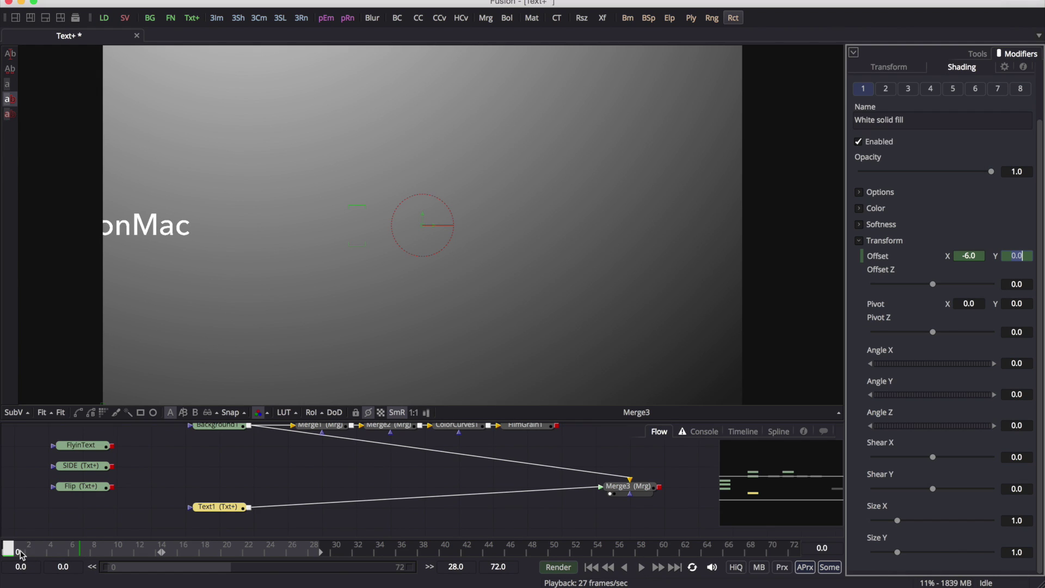
left_click_drag(9, 549, 84, 558)
Step: Set the Follower Timing delay to about 0.95 so characters stagger left to right, previewing playback
scroll(893, 164, "up", 2)
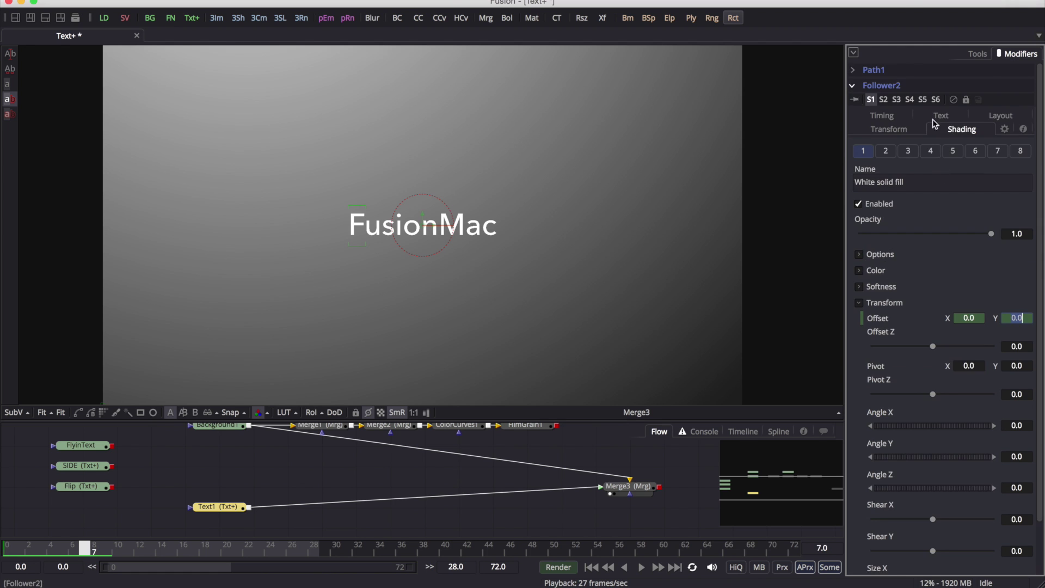
left_click(892, 117)
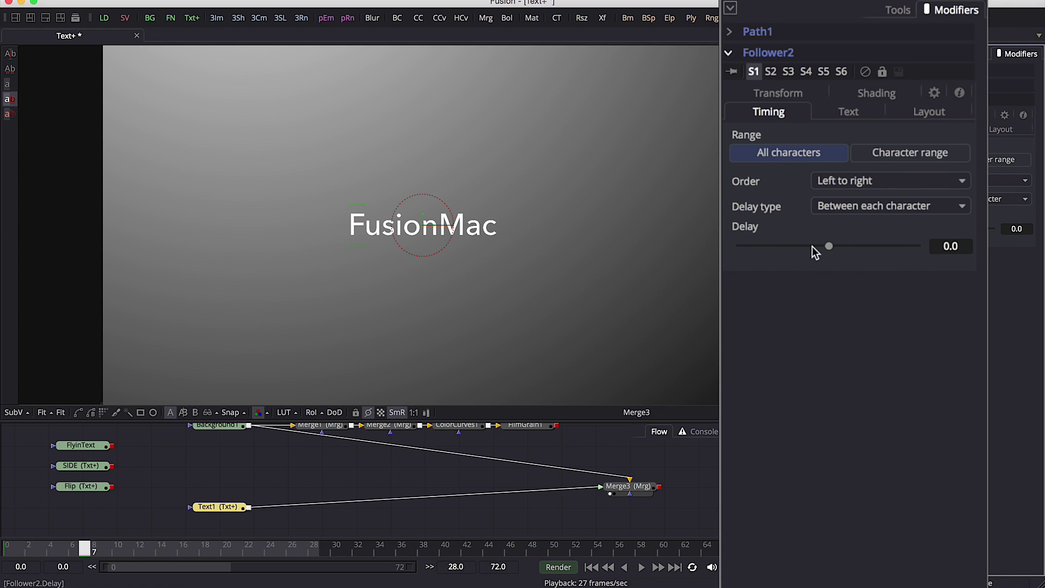
left_click_drag(830, 250, 831, 249)
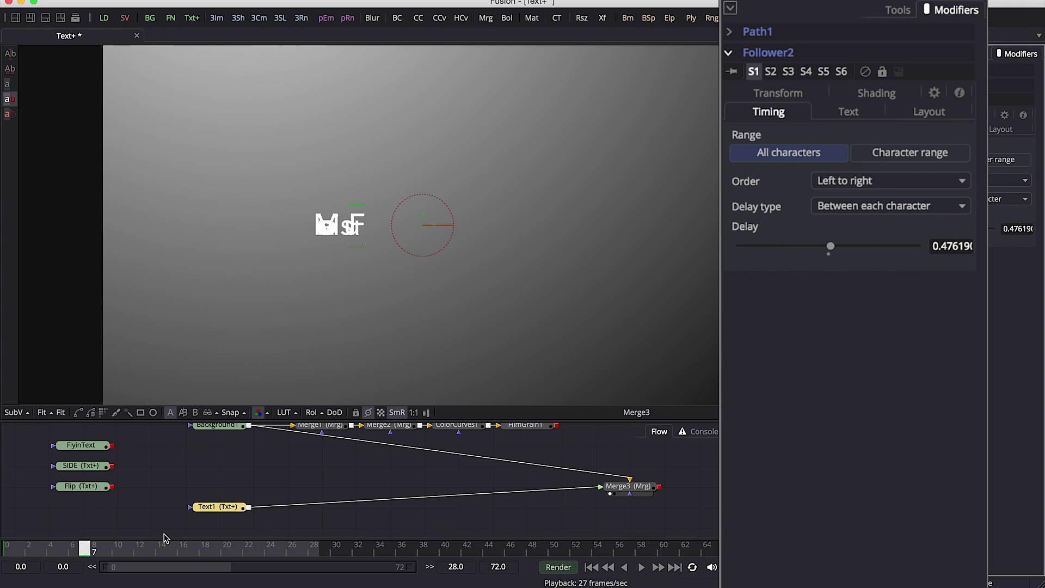
left_click(643, 569)
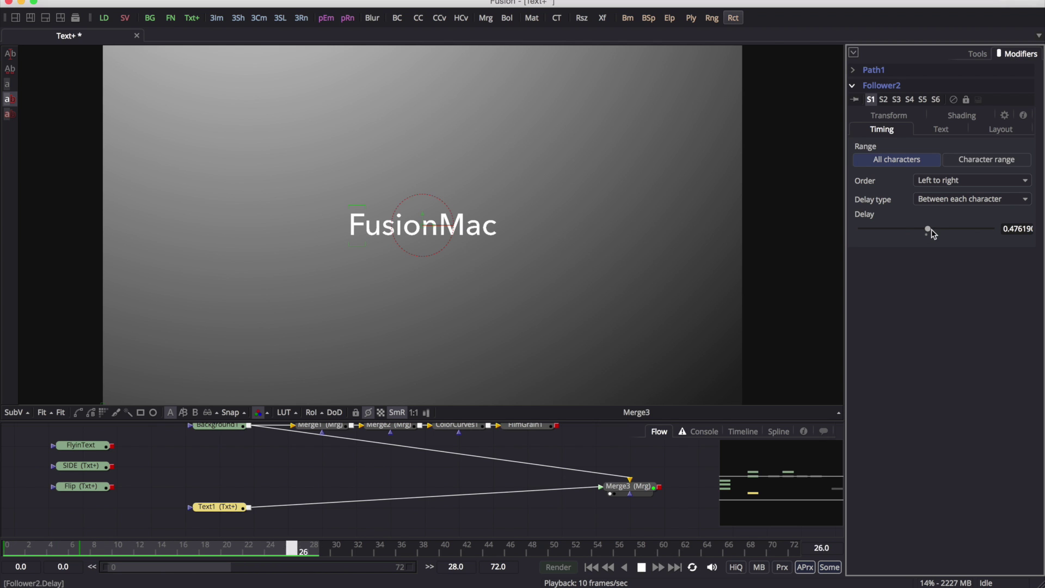
left_click(929, 229)
left_click_drag(930, 232, 931, 232)
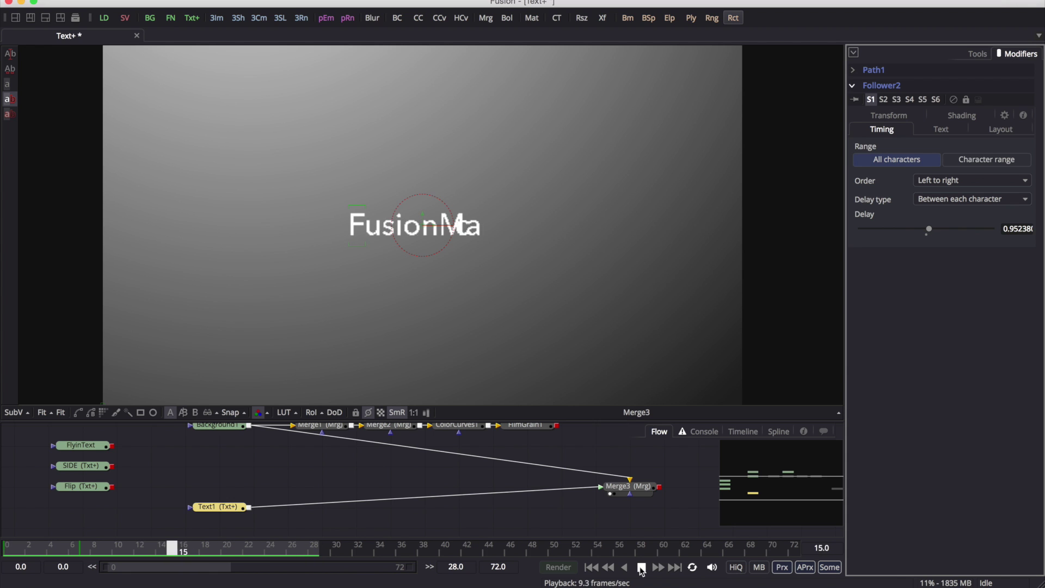
left_click(642, 568)
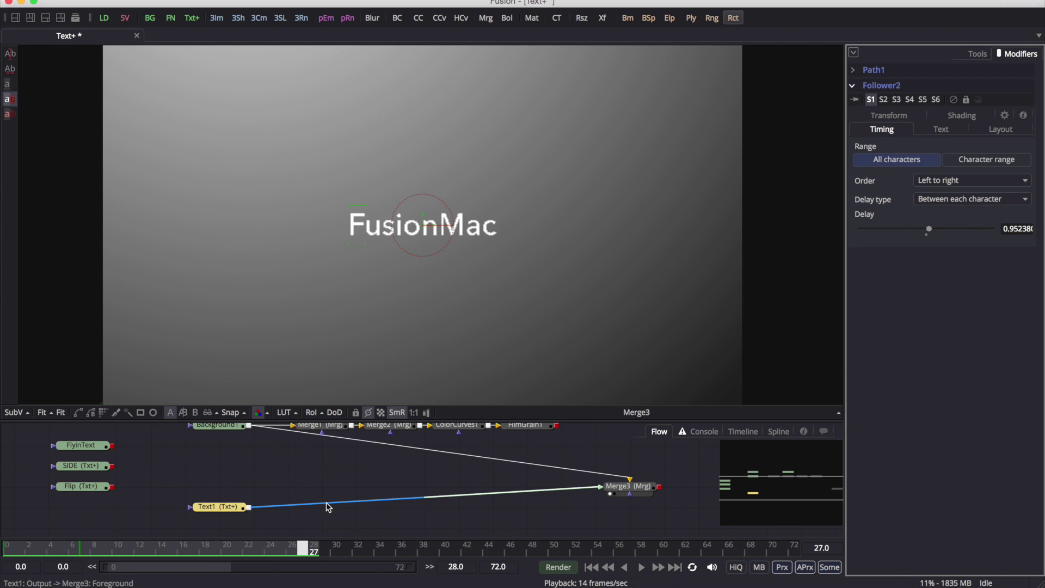
Step: Enlarge the Spline editor and list only the selected tool's animated controls
left_click(777, 432)
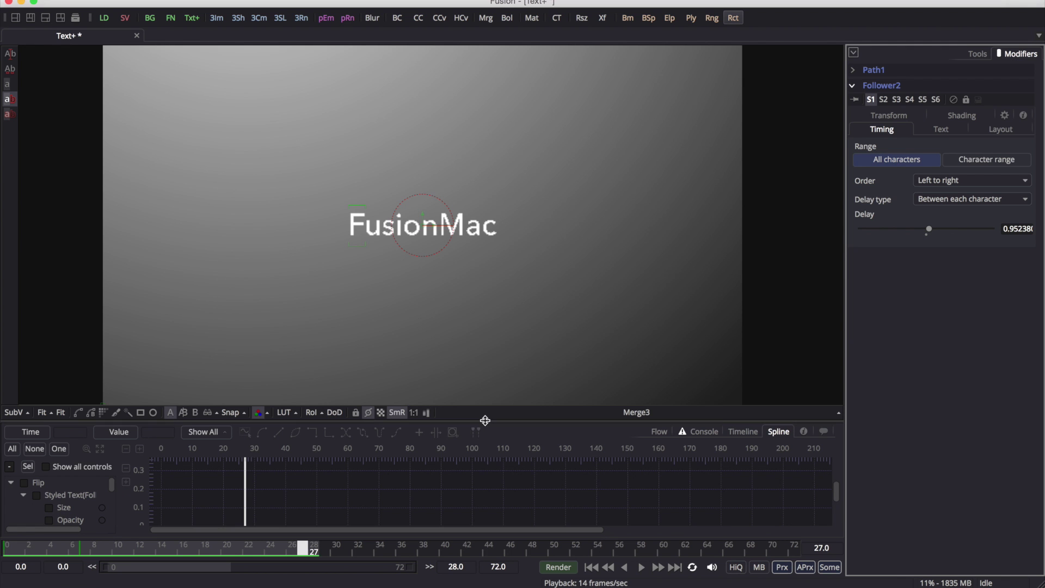
left_click_drag(468, 423, 467, 265)
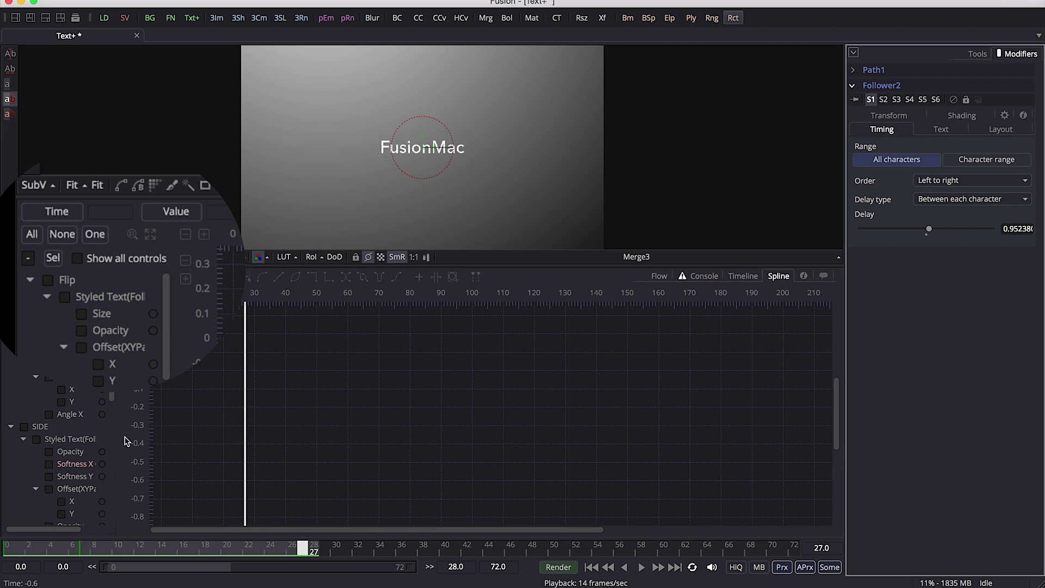
left_click(53, 258)
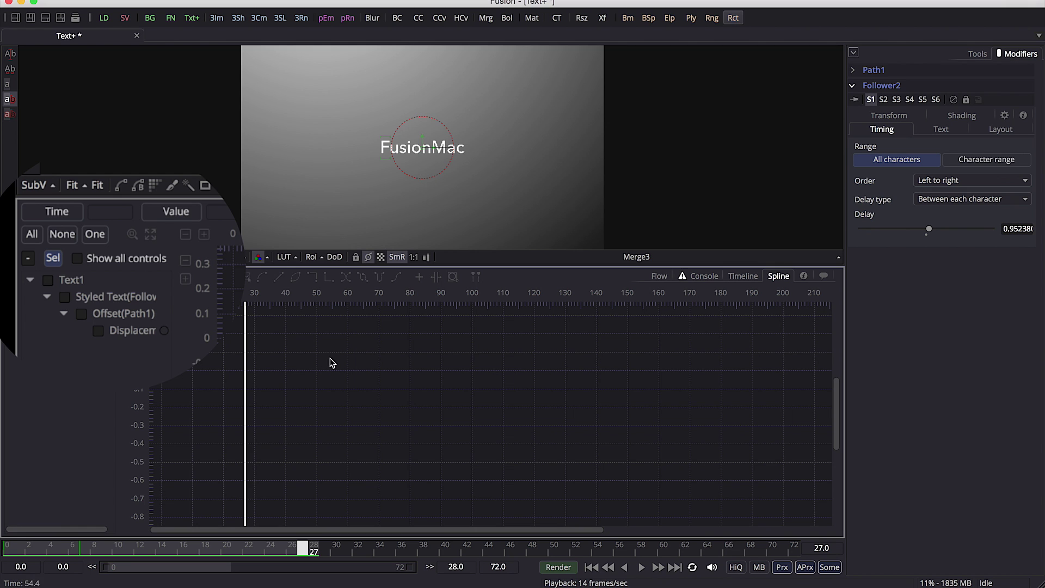
Step: Move the Text1 node level with Merge3, then show Text1's Displacement curve in the Spline editor
left_click(659, 276)
left_click_drag(224, 360, 236, 331)
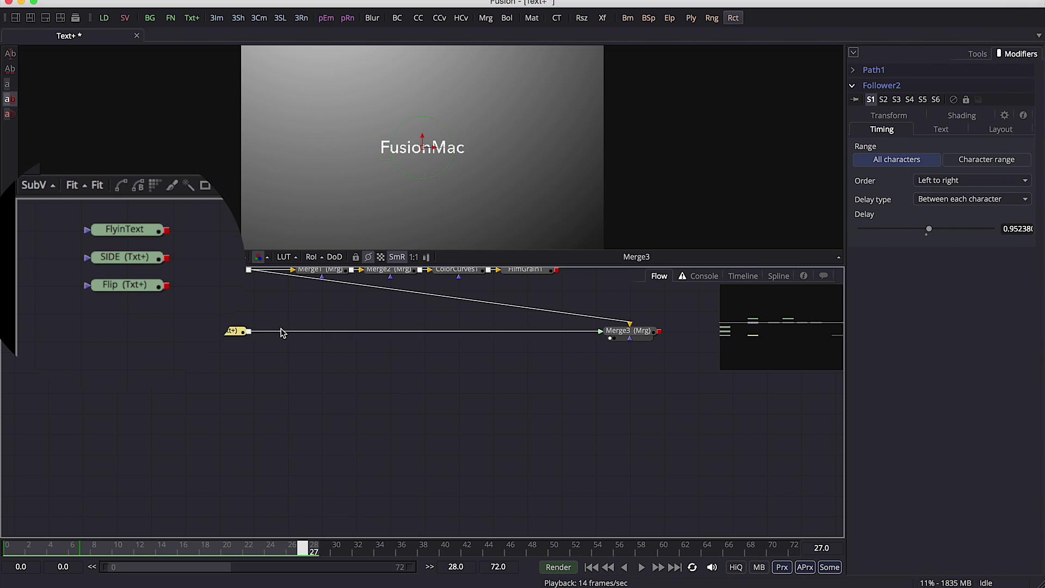
left_click(779, 276)
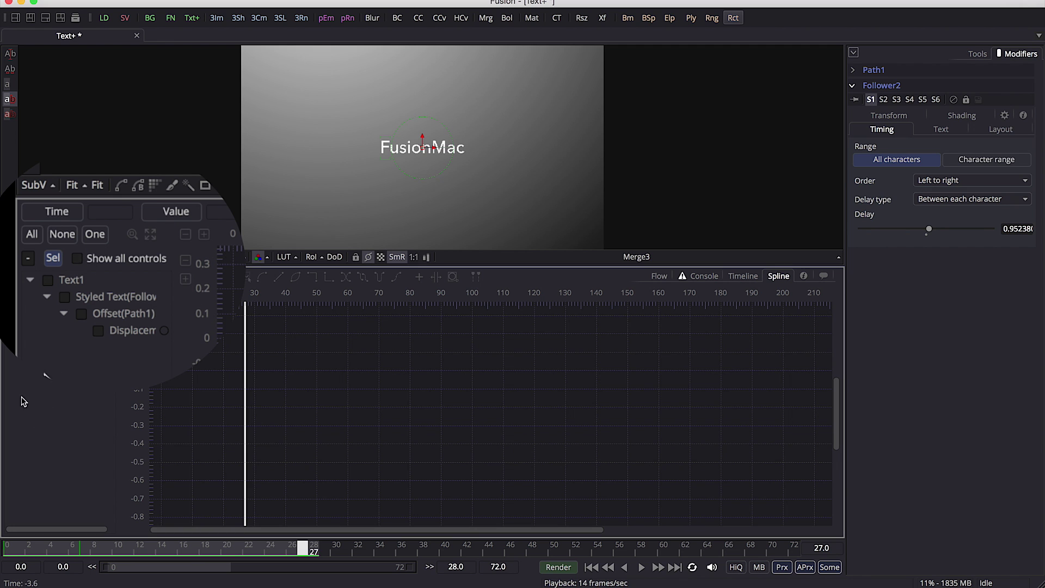
left_click(119, 332)
Step: Flatten the end keyframe at frame 7 for a smooth stop and play to check the easing
left_click_drag(207, 357, 165, 300)
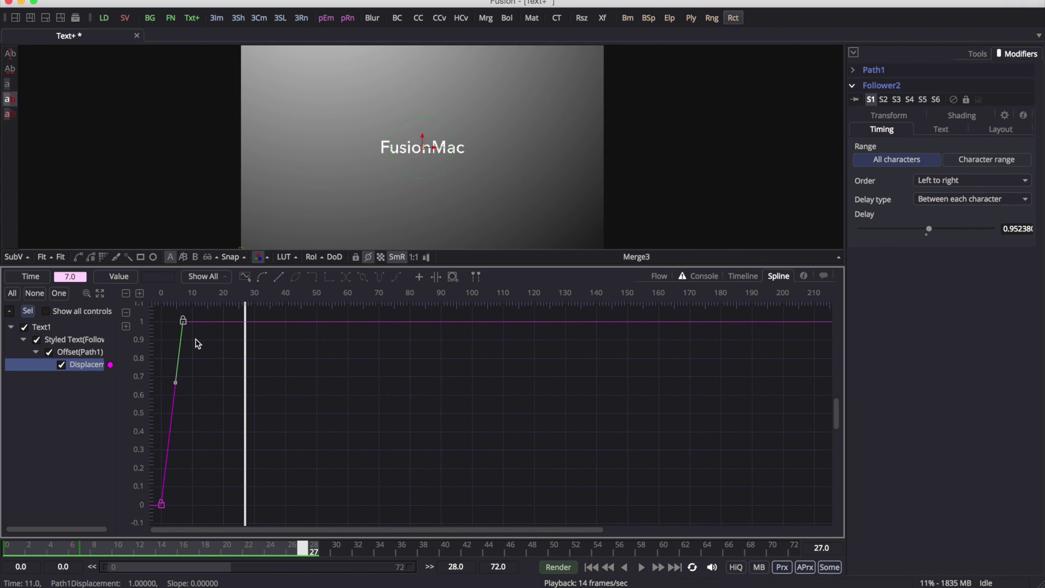
key("s")
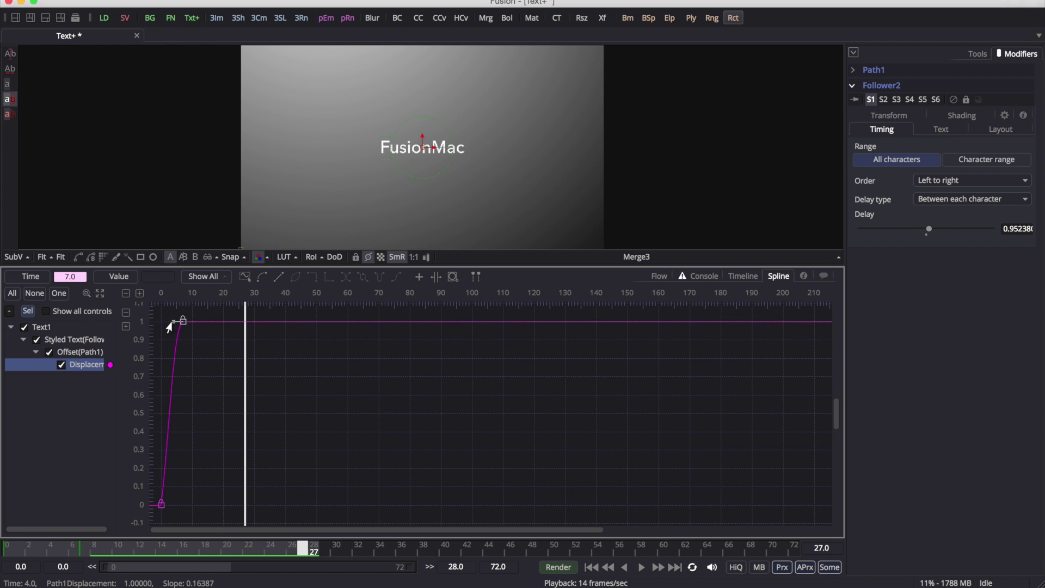
left_click_drag(169, 326, 159, 327)
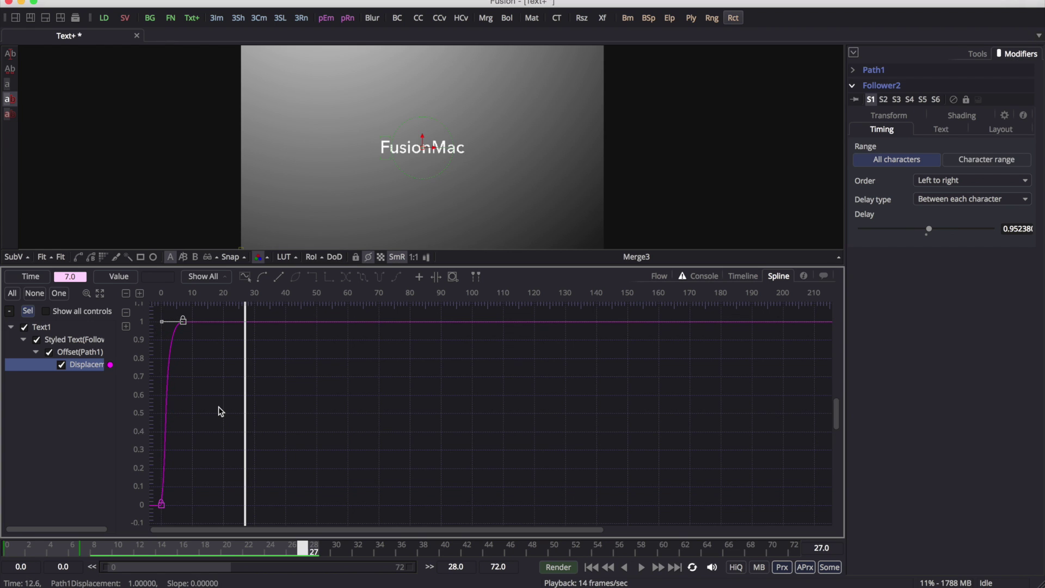
key("space")
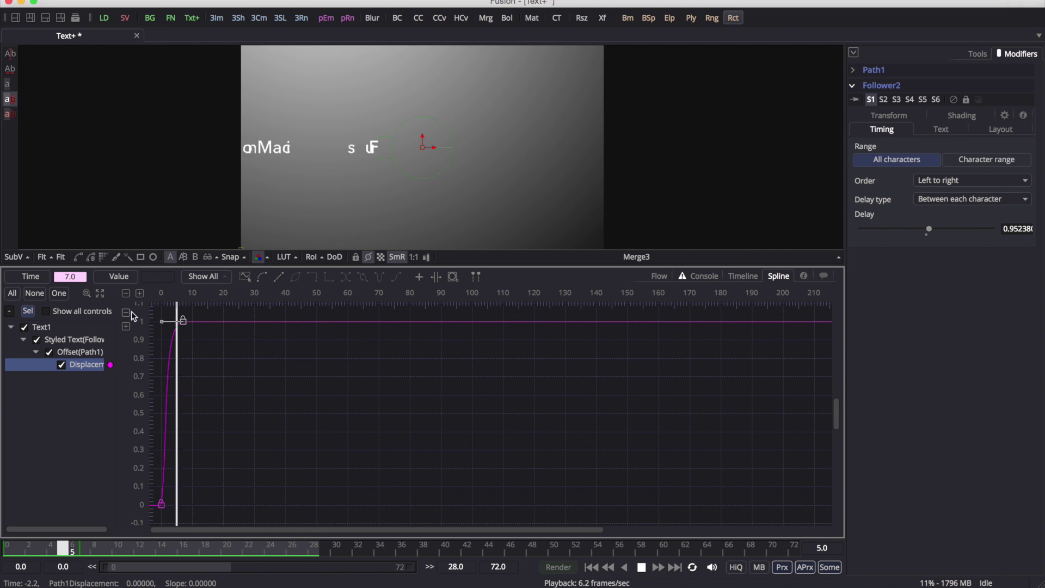
left_click(101, 294)
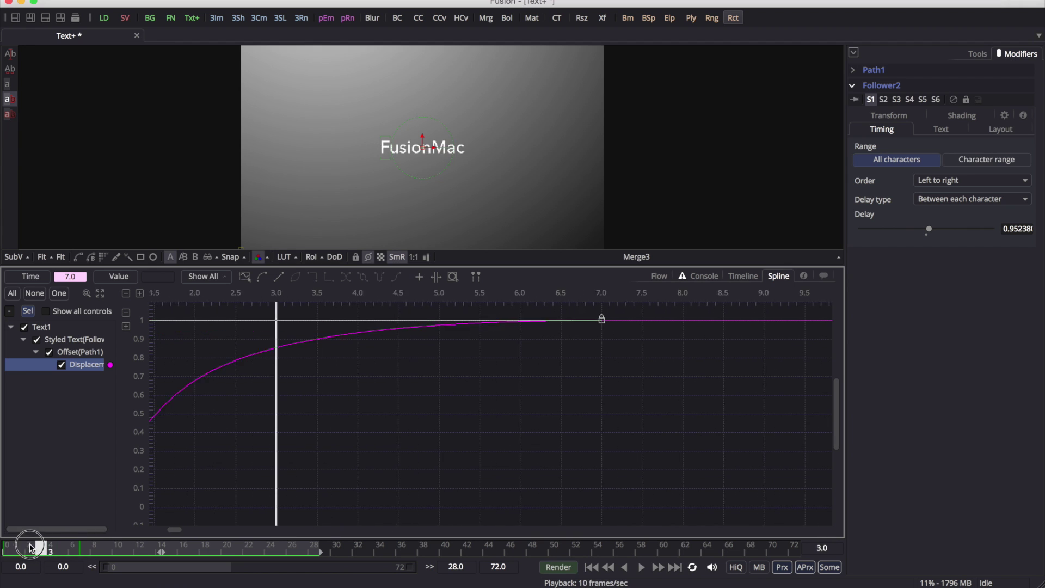
key("space")
Step: Shape the ease-out and ease the frame 0 start keyframe into an S-curve, then preview it
left_click_drag(237, 325, 386, 329)
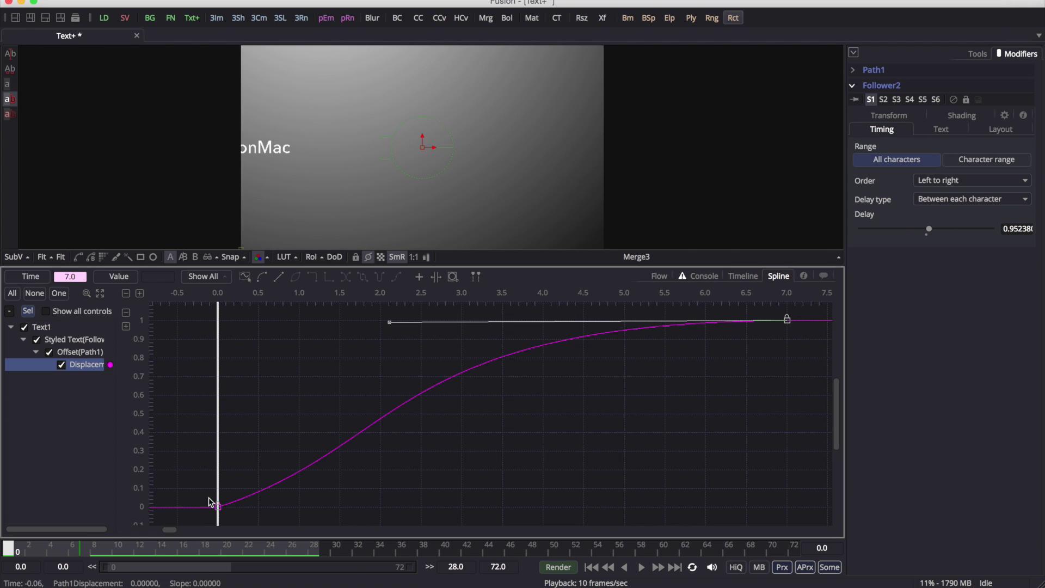
left_click_drag(203, 486, 245, 527)
left_click_drag(407, 447, 450, 508)
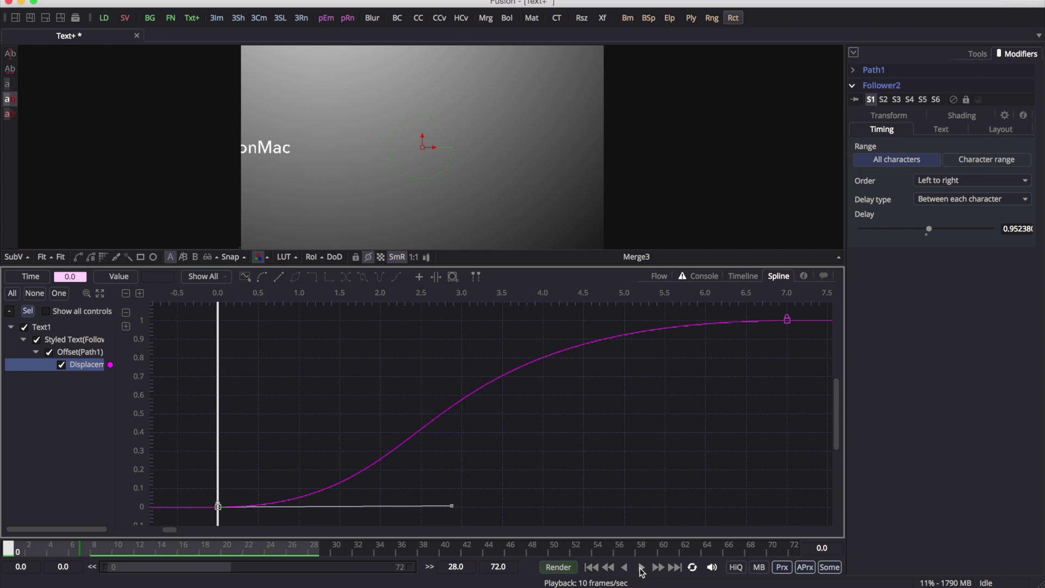
left_click(643, 569)
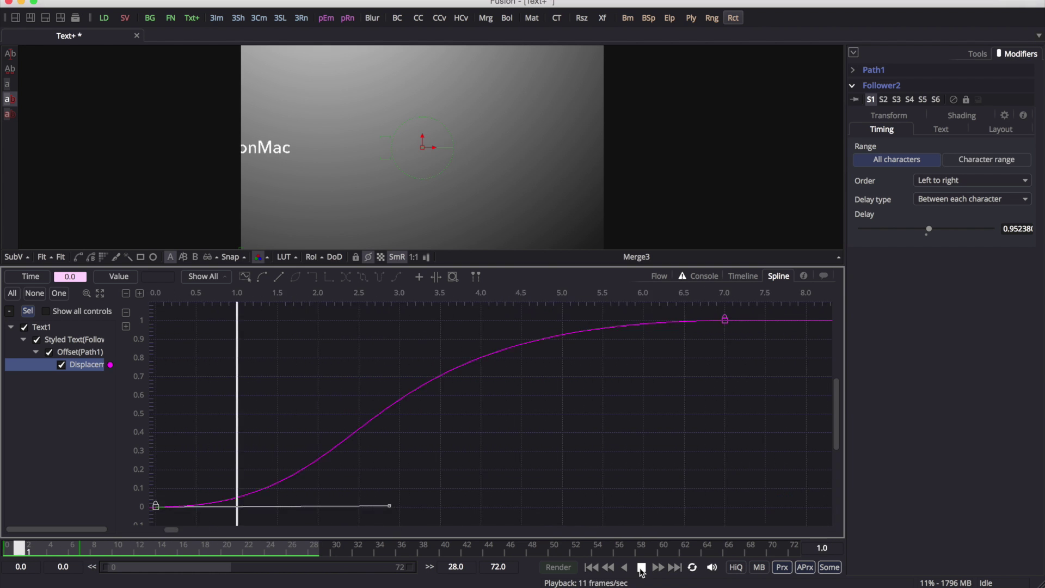
left_click(642, 568)
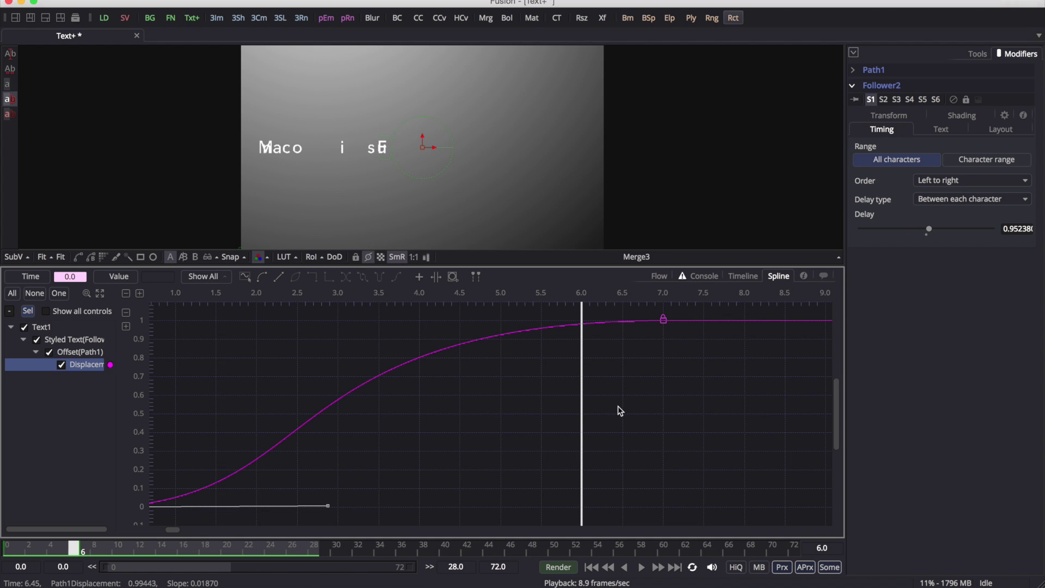
left_click(959, 118)
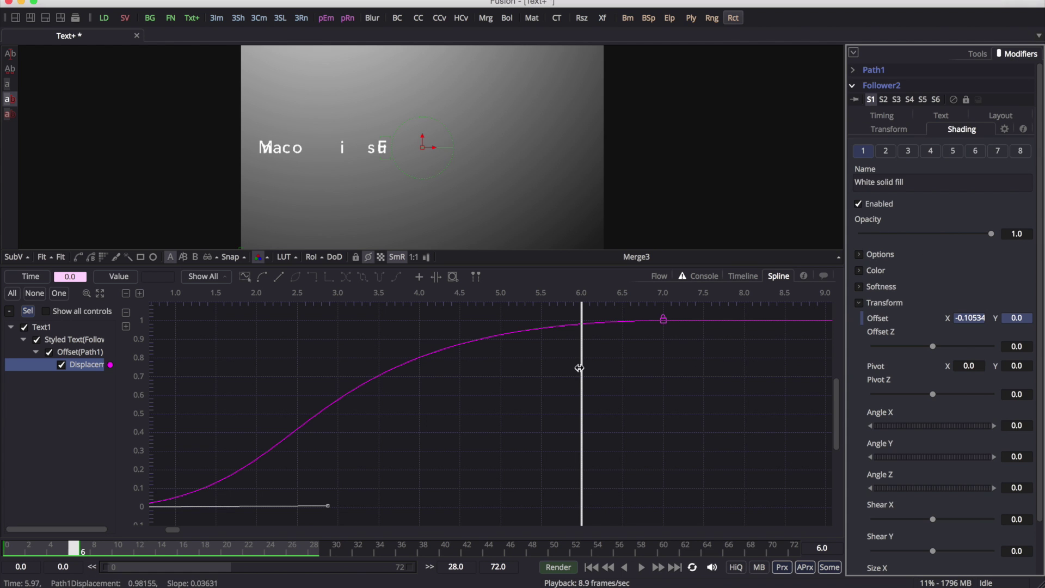
Step: Keyframe character opacity at 1.0 on frame 7 and 0.0 on frame 0, previewing the fade at frame 5
left_click_drag(579, 368, 711, 345)
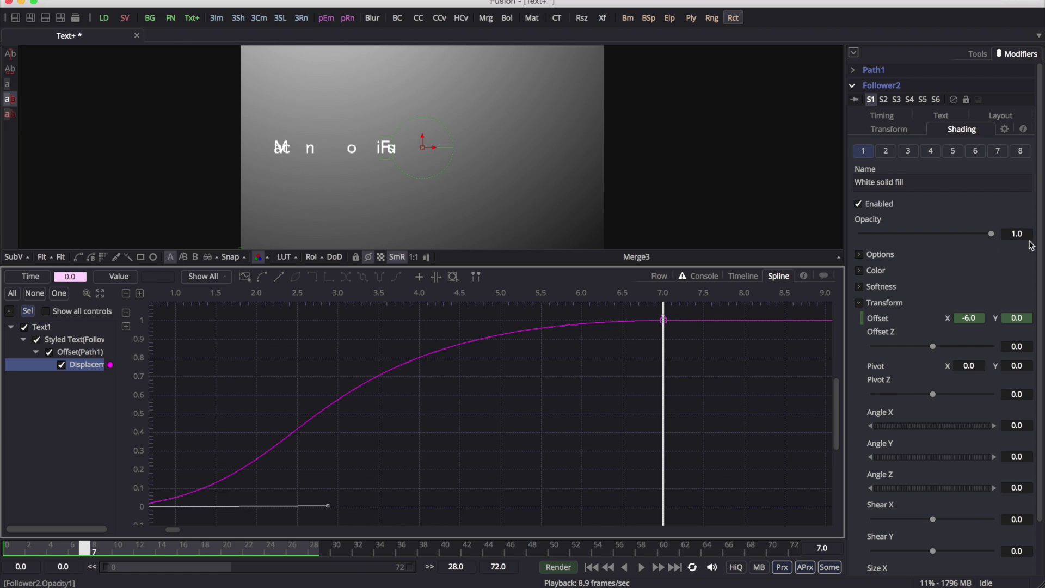
right_click(888, 224)
left_click(898, 223)
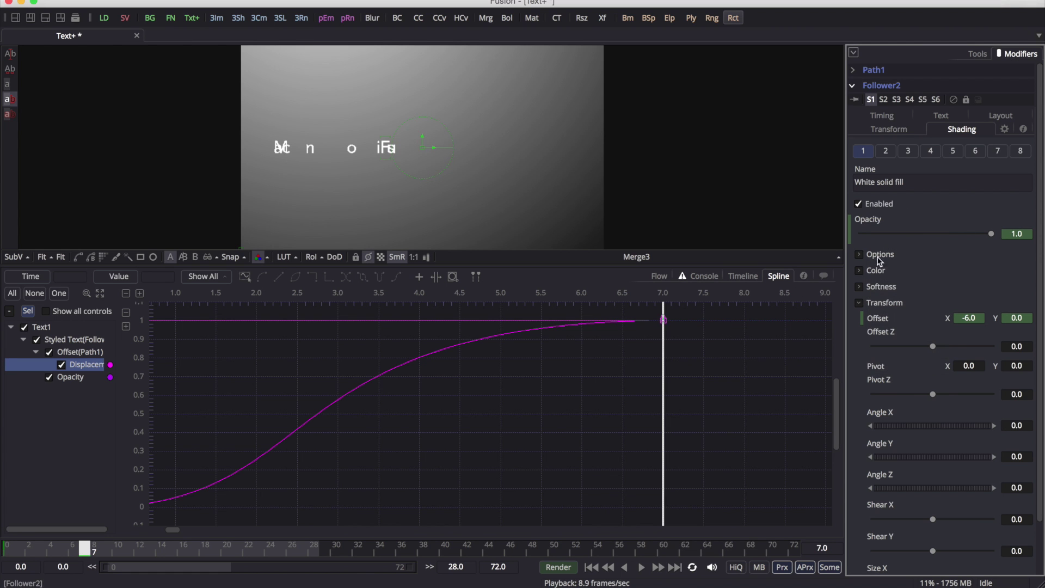
left_click_drag(663, 390, 156, 415)
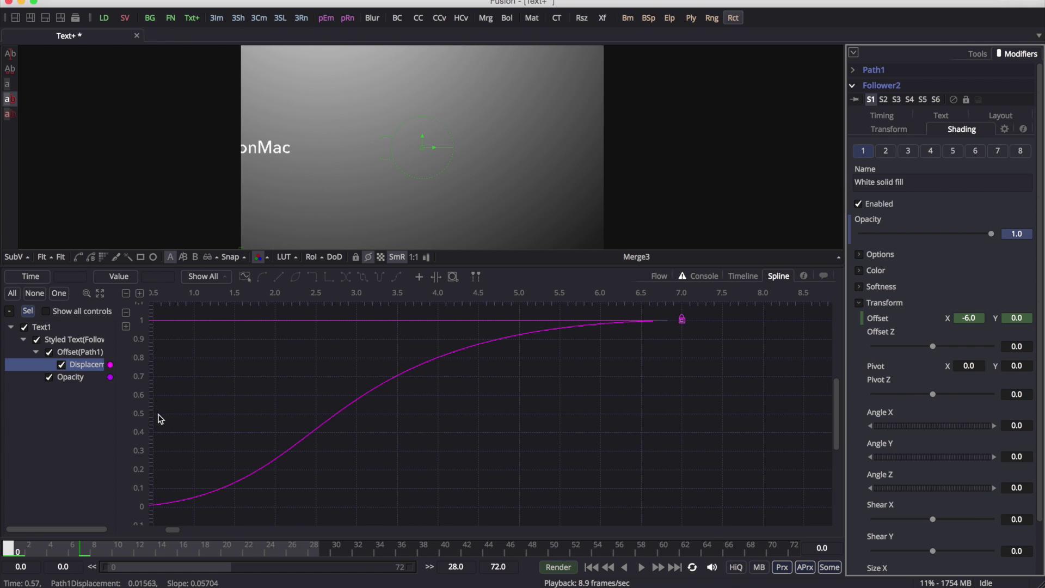
left_click(9, 553)
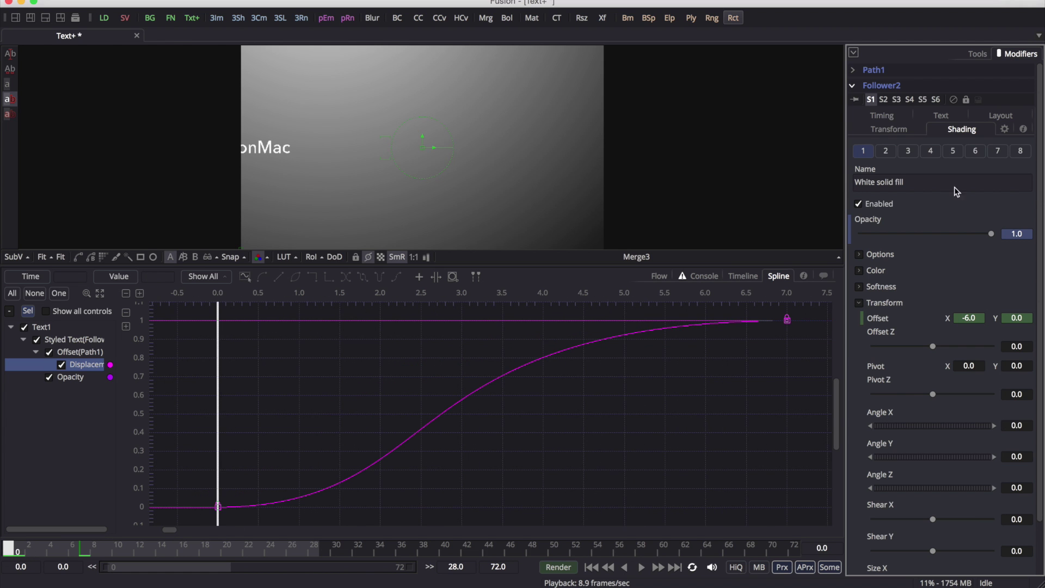
left_click_drag(988, 233, 848, 233)
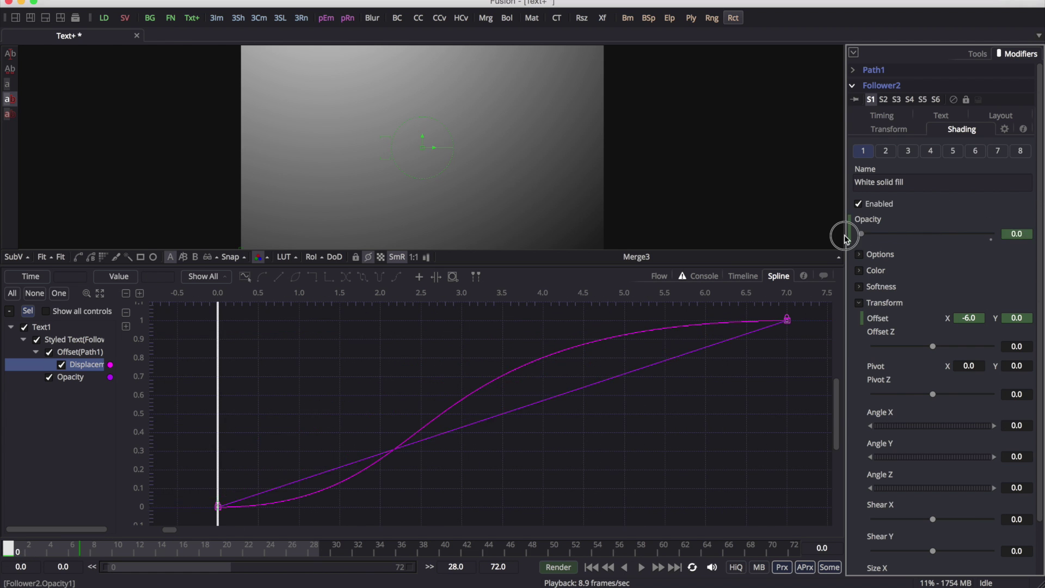
left_click_drag(33, 546, 60, 548)
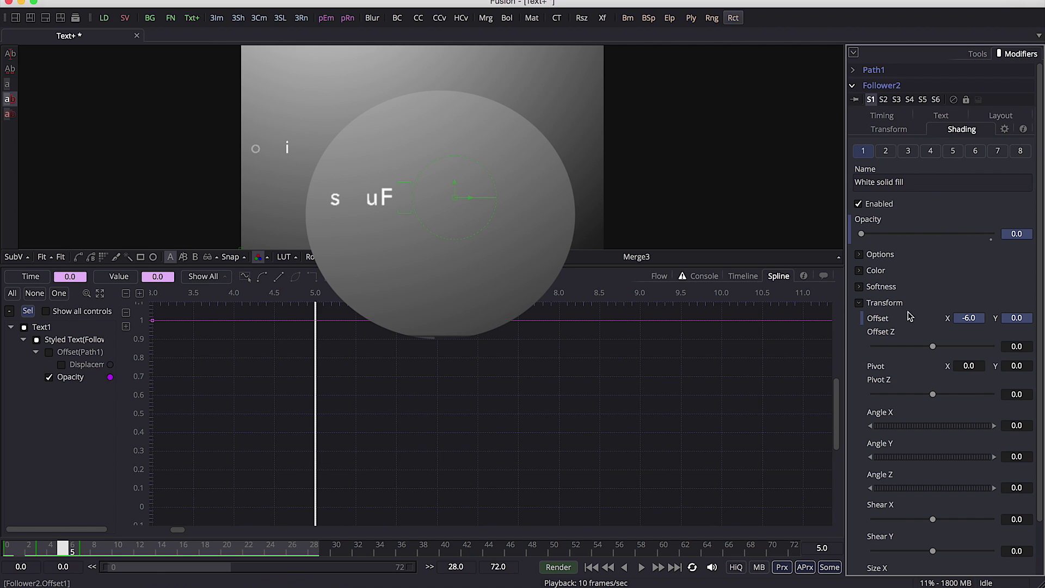
scroll(884, 314, "down", 3)
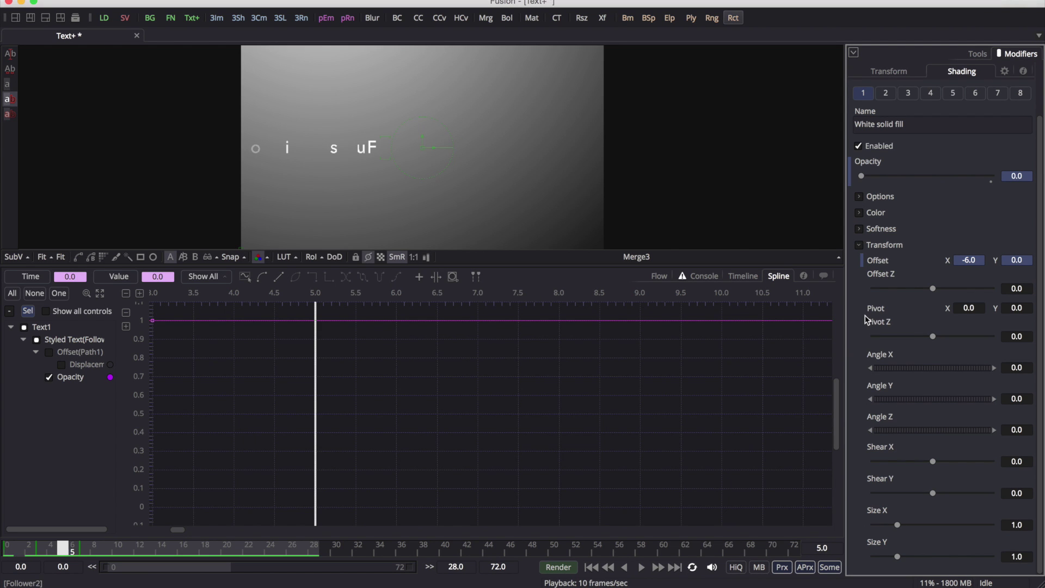
Step: Give Softness X an expression linking it to Softness Y (SoftnessY1)
left_click(859, 229)
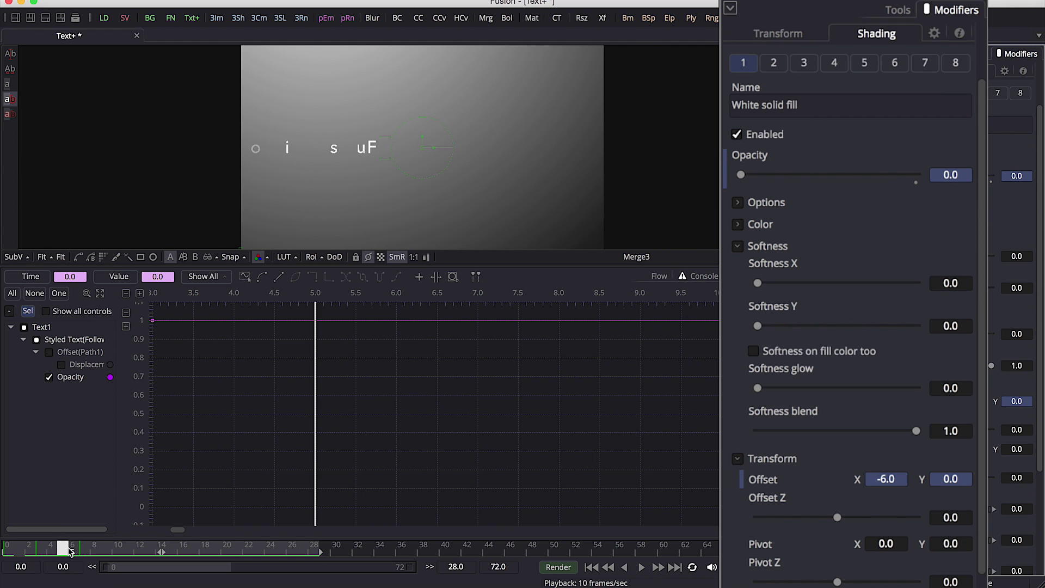
mouse_move(63, 549)
left_mouse_down()
mouse_move(94, 552)
mouse_move(84, 550)
left_mouse_up()
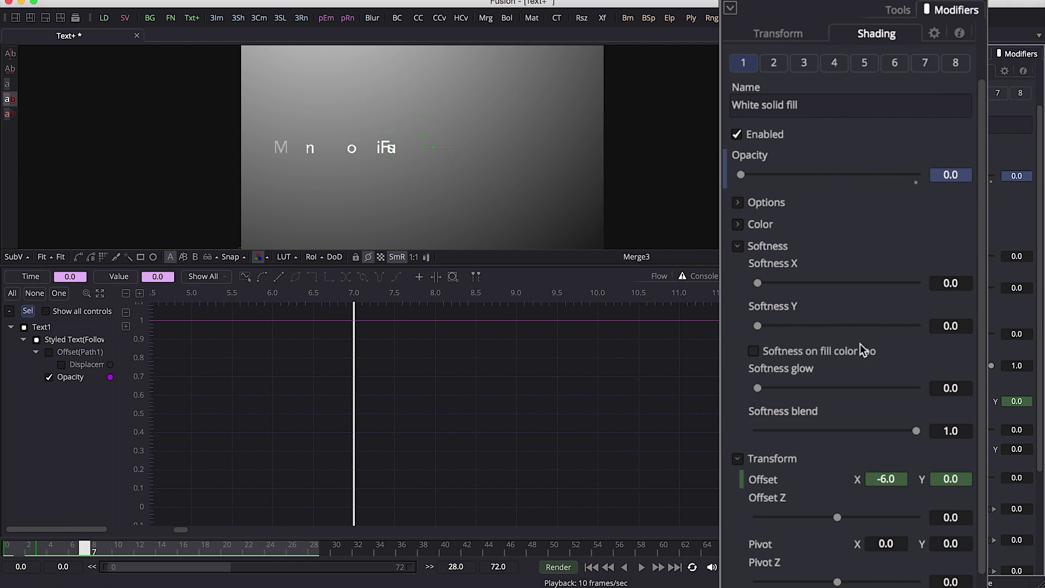
left_click(964, 283)
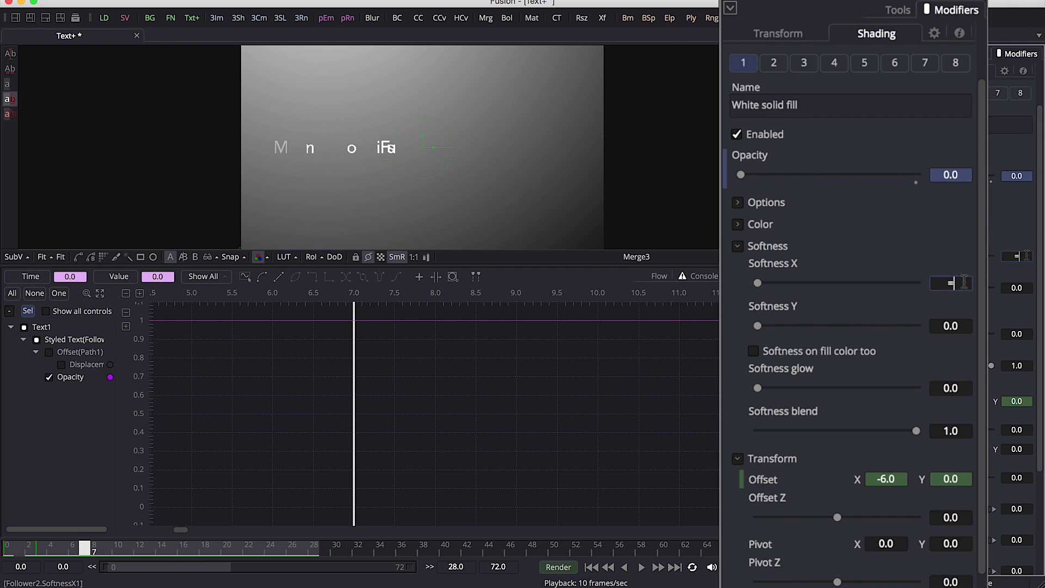
key("Return")
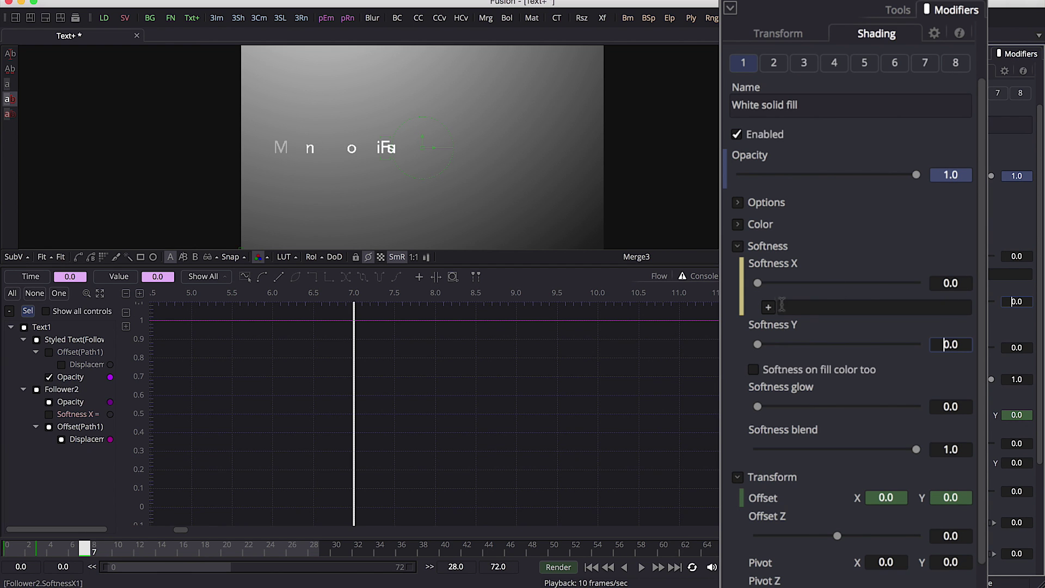
left_click_drag(769, 313, 769, 333)
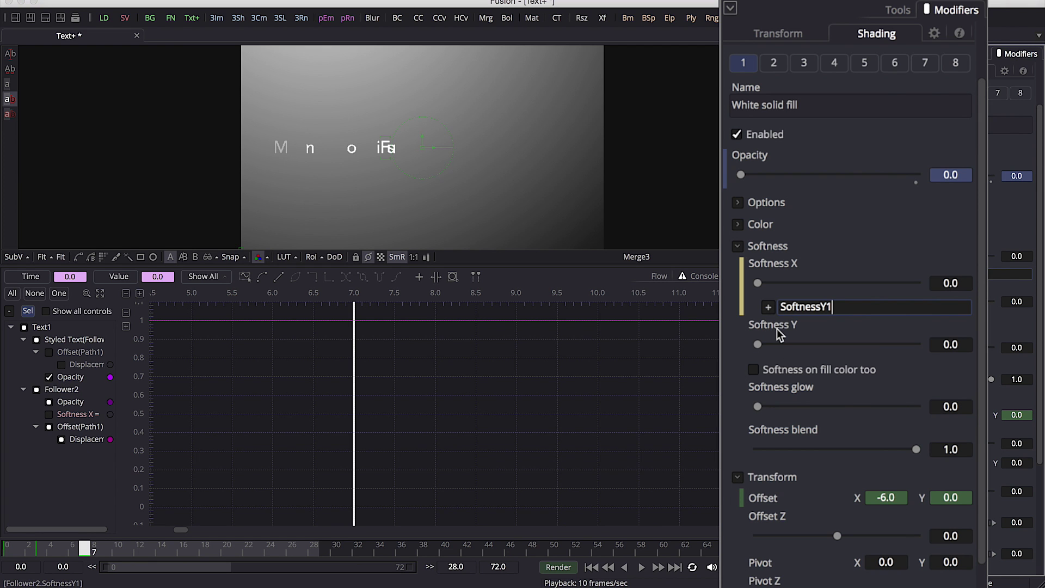
key("Tab")
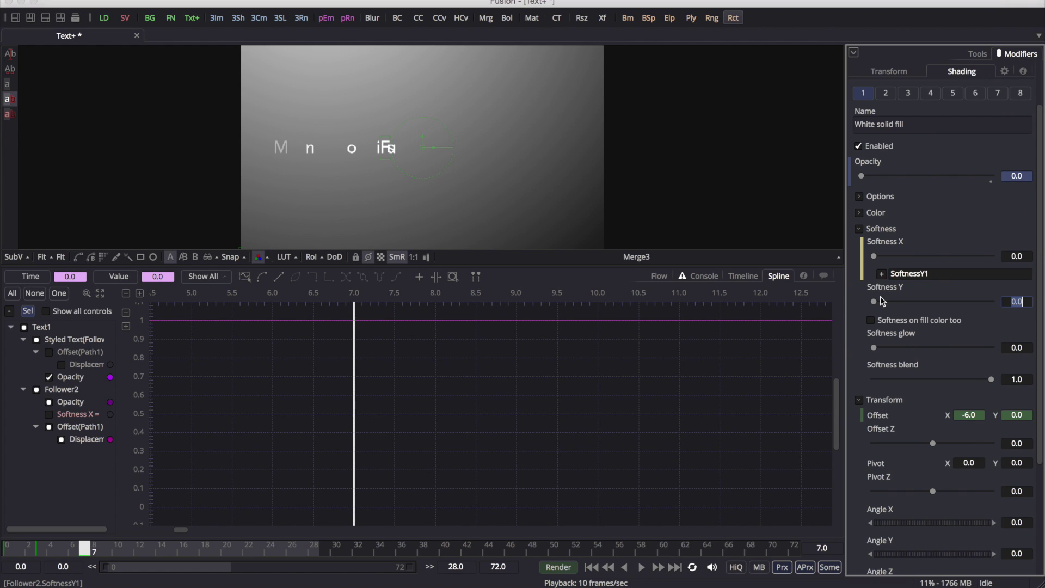
Step: Animate Softness Y starting at 16 on frame 0 and preview the letters sharpening
right_click(877, 289)
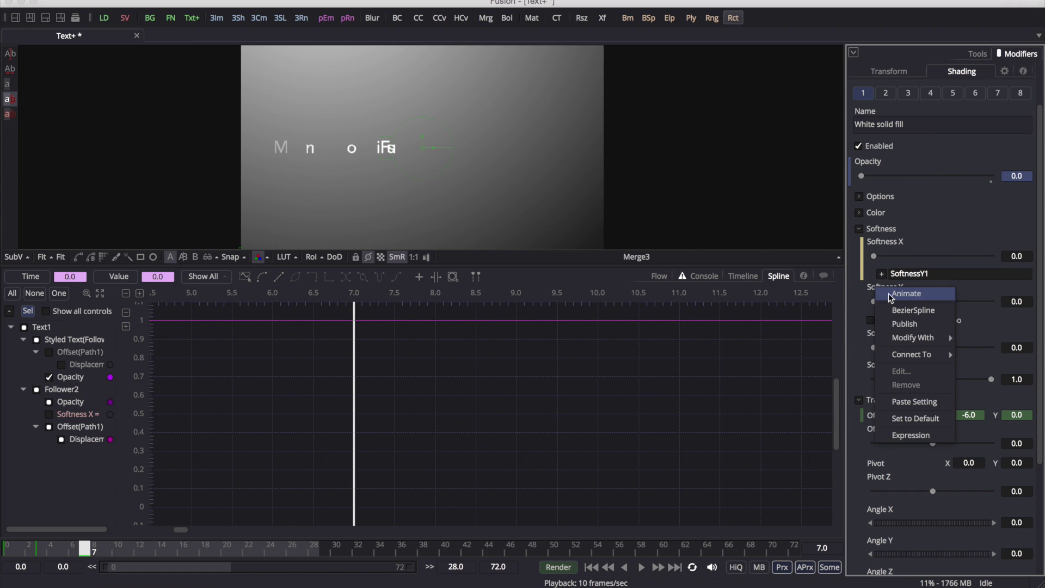
left_click(888, 294)
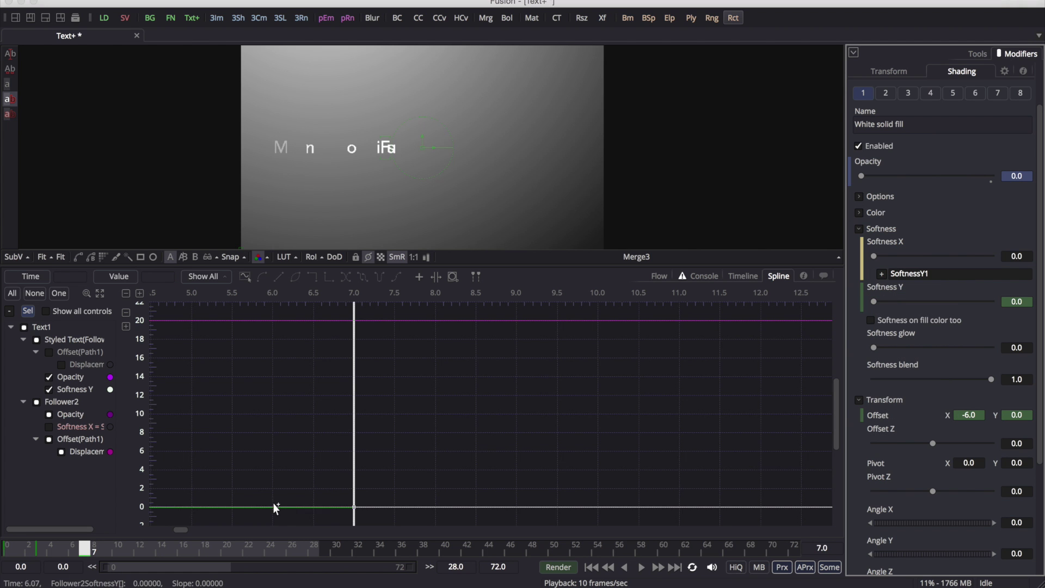
left_click_drag(82, 548, 8, 548)
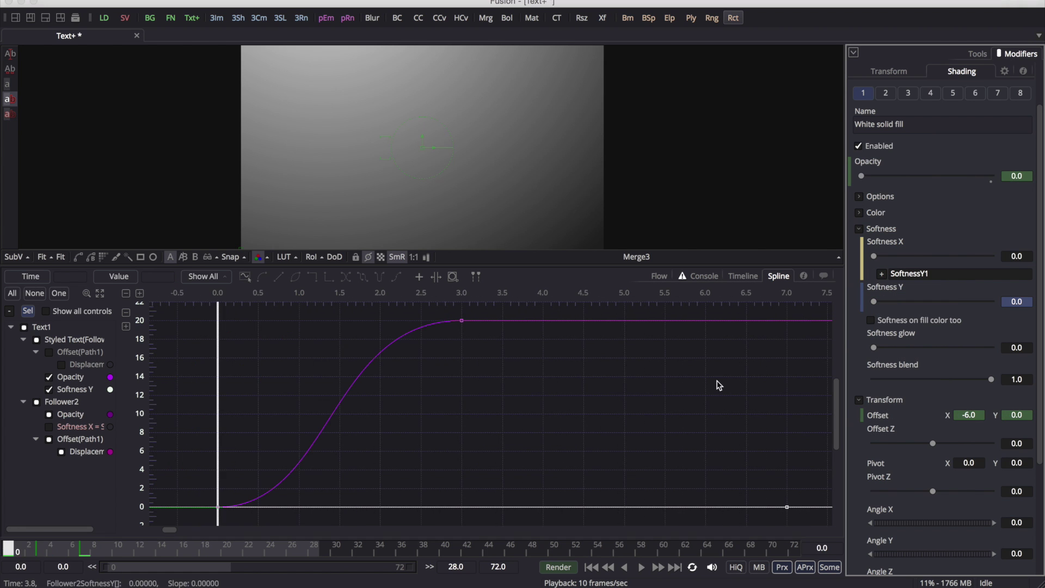
left_click_drag(880, 300, 969, 302)
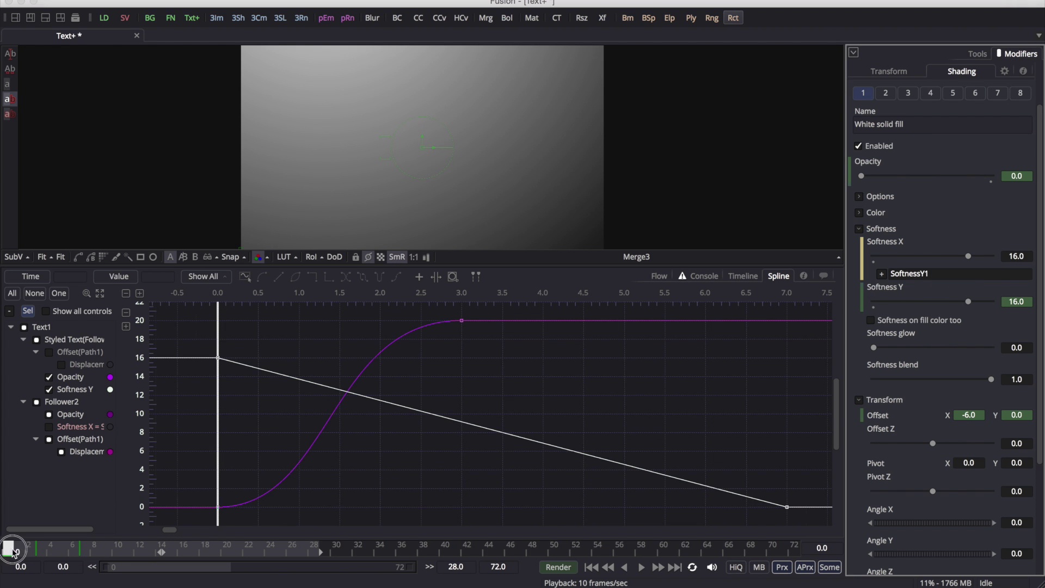
left_click_drag(10, 548, 155, 550)
left_click(643, 568)
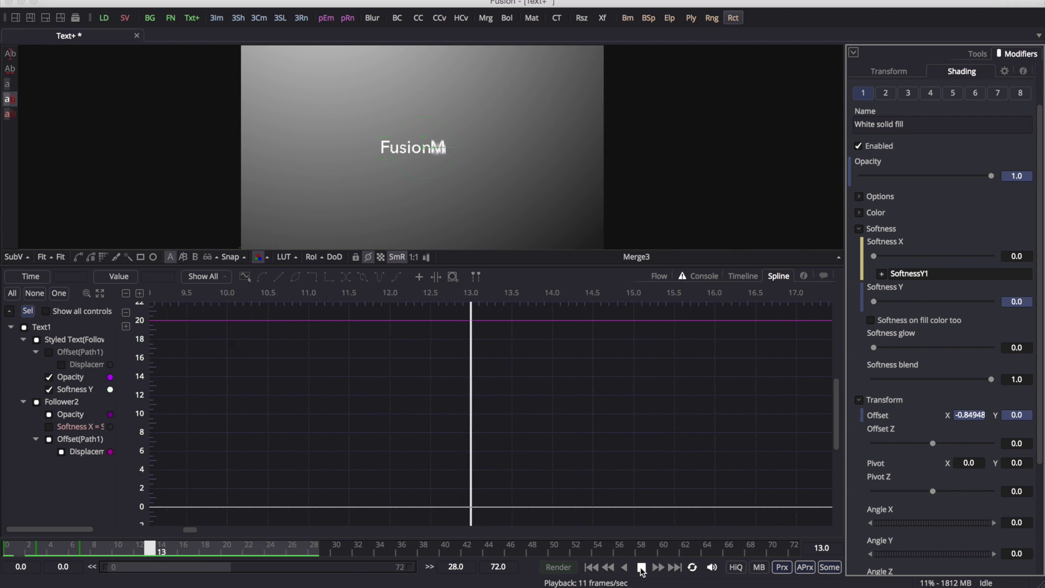
left_click(643, 567)
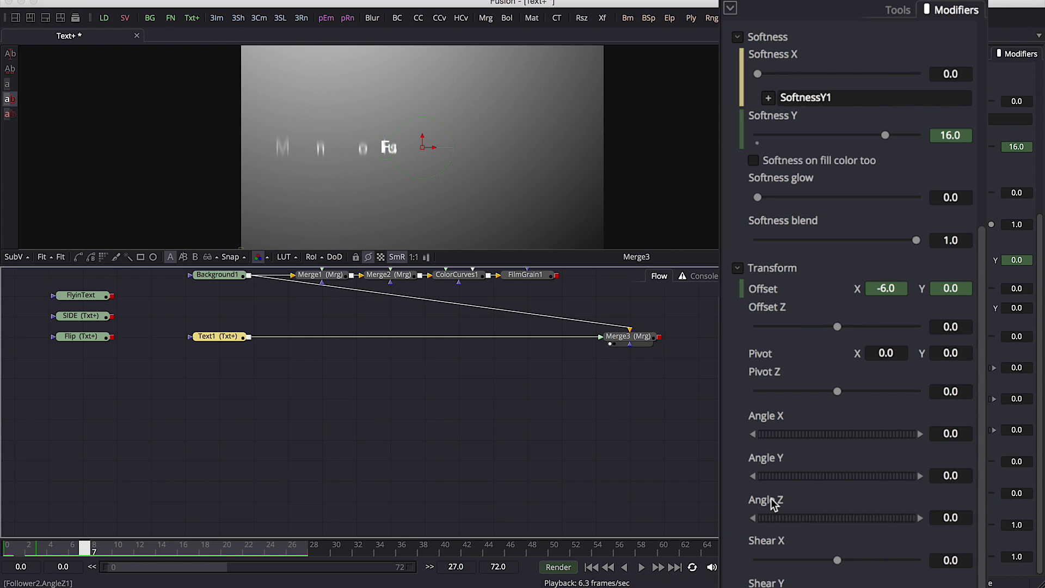
Step: Keyframe Angle Z to start at 180 on frame 0 and play back the rotation
right_click(773, 504)
left_click(809, 511)
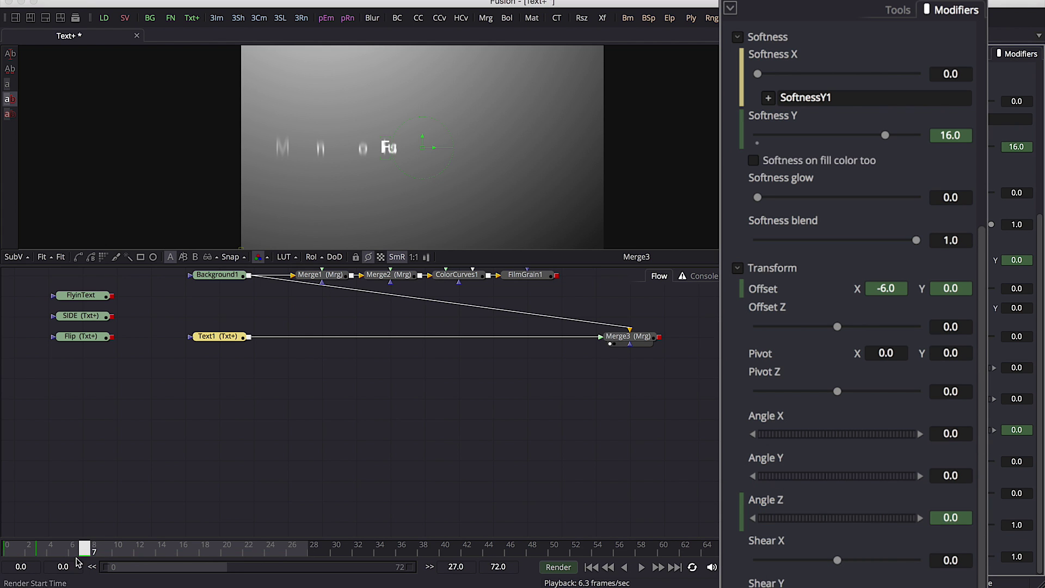
left_click(9, 546)
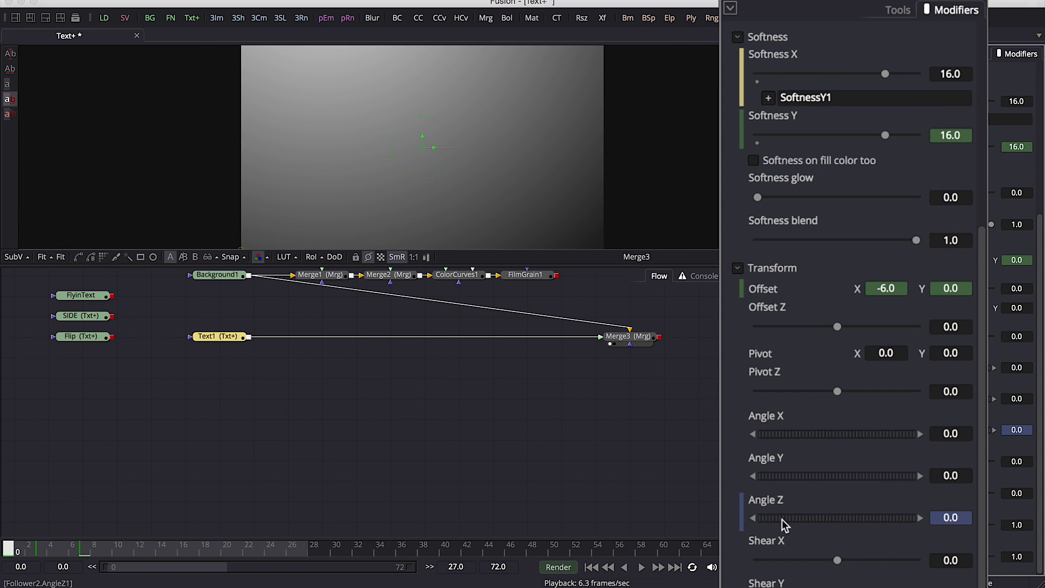
left_click_drag(782, 520, 861, 509)
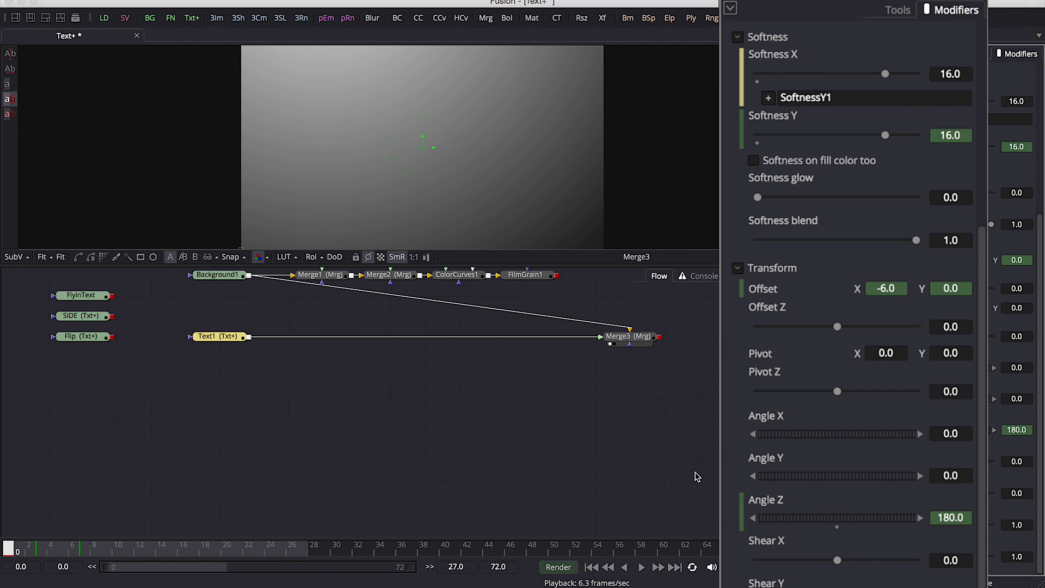
left_click(657, 567)
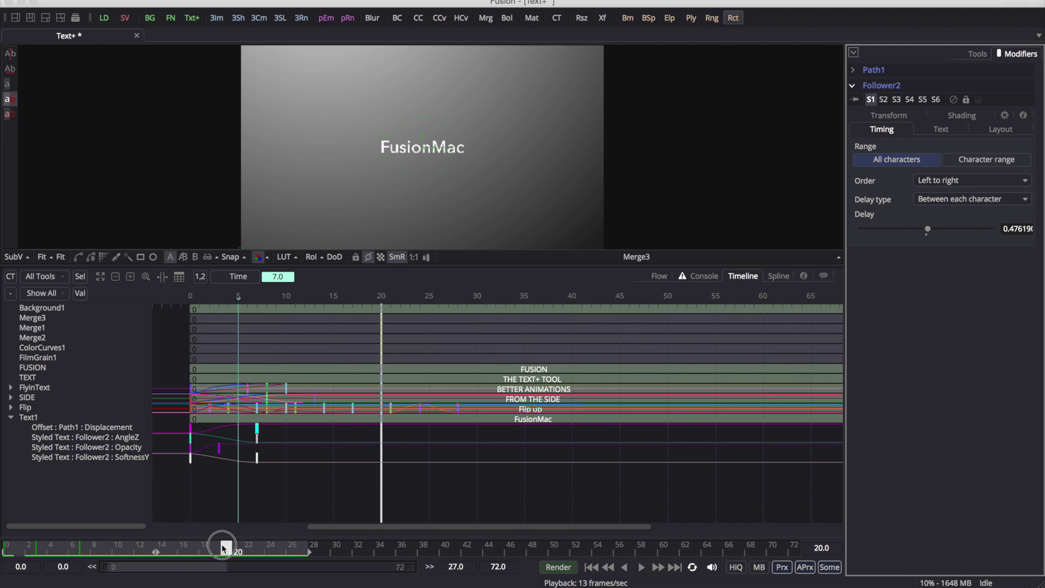
Step: Rewind the animation to the start and return to the Flow node view
left_click_drag(227, 546, 117, 551)
left_click(659, 276)
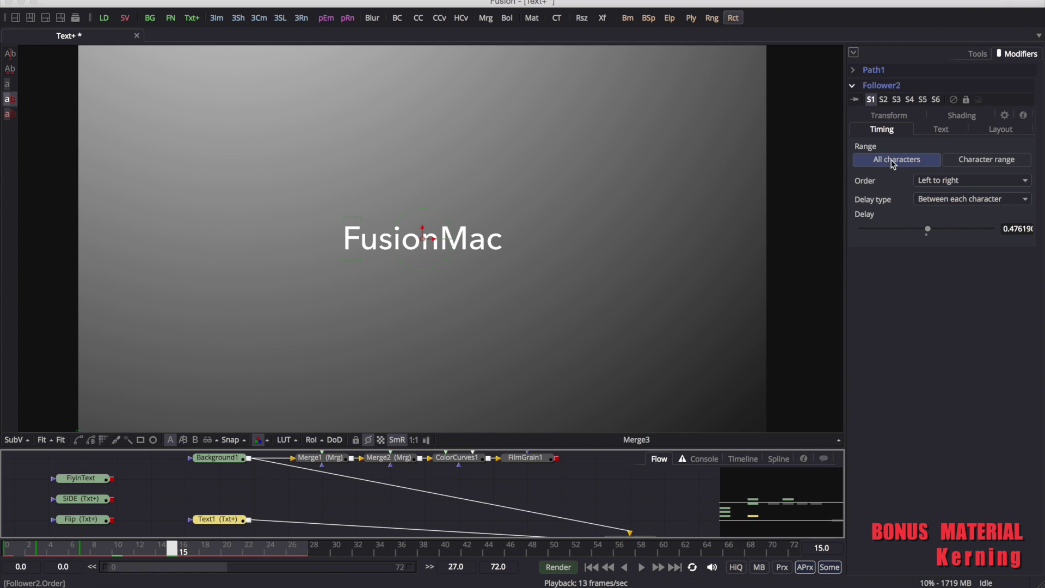
Step: Show Text1's own settings in the Tools tab and turn on manual kerning
left_click(978, 54)
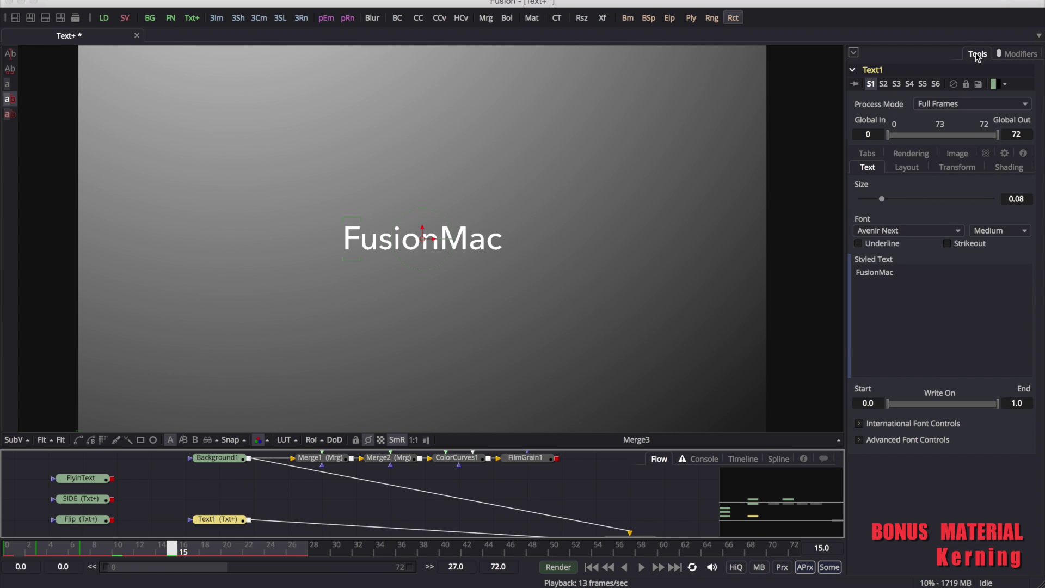
left_click(10, 69)
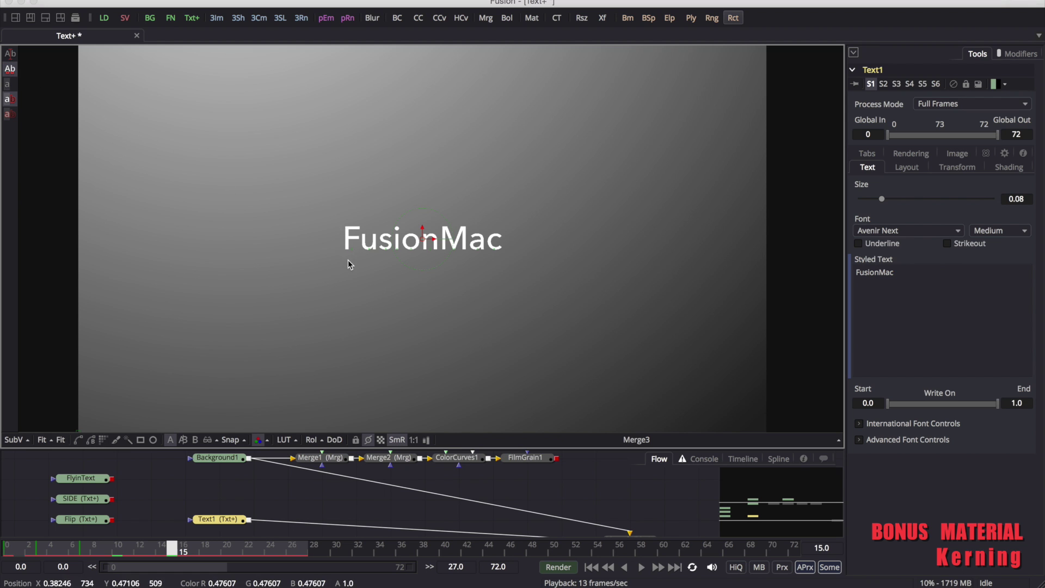
Step: Drag a selection box around the letter F to select it for kerning
left_click_drag(315, 263, 374, 189)
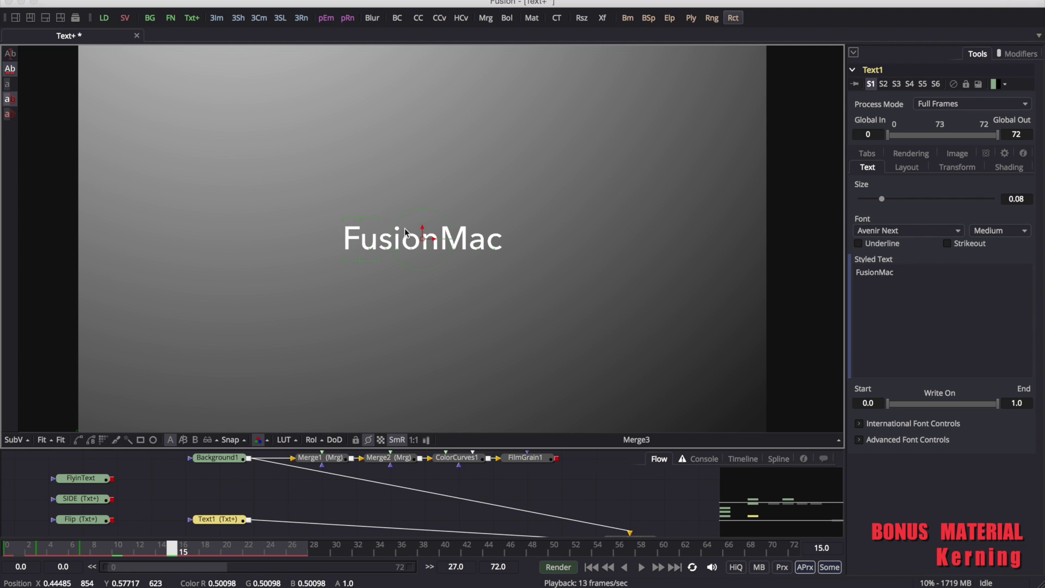
Step: Select the letters 'ac' in the viewer and test-nudge their kerning left, then back right
left_click_drag(521, 276, 474, 194)
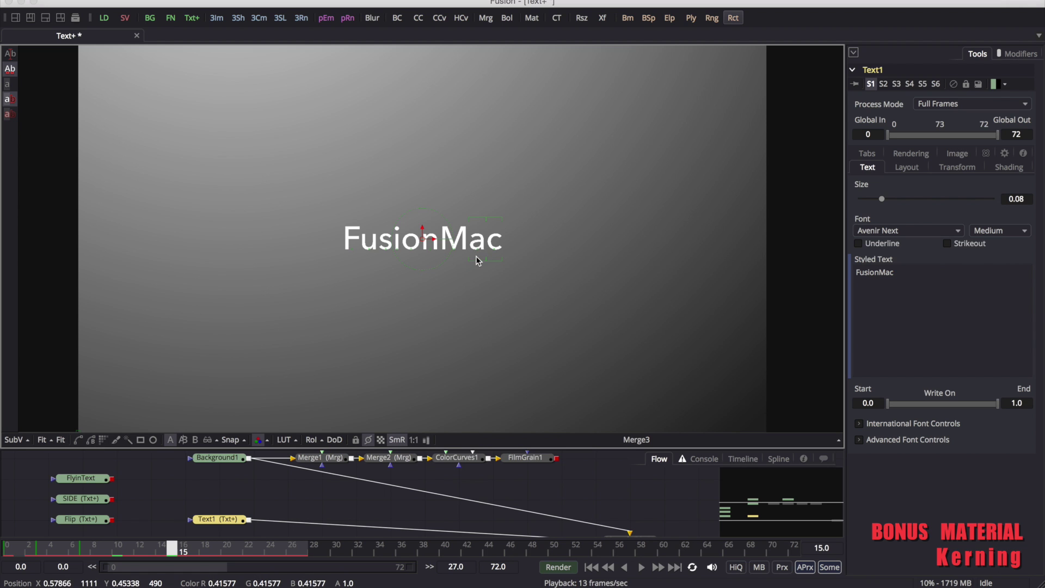
key("Left")
key("Left")
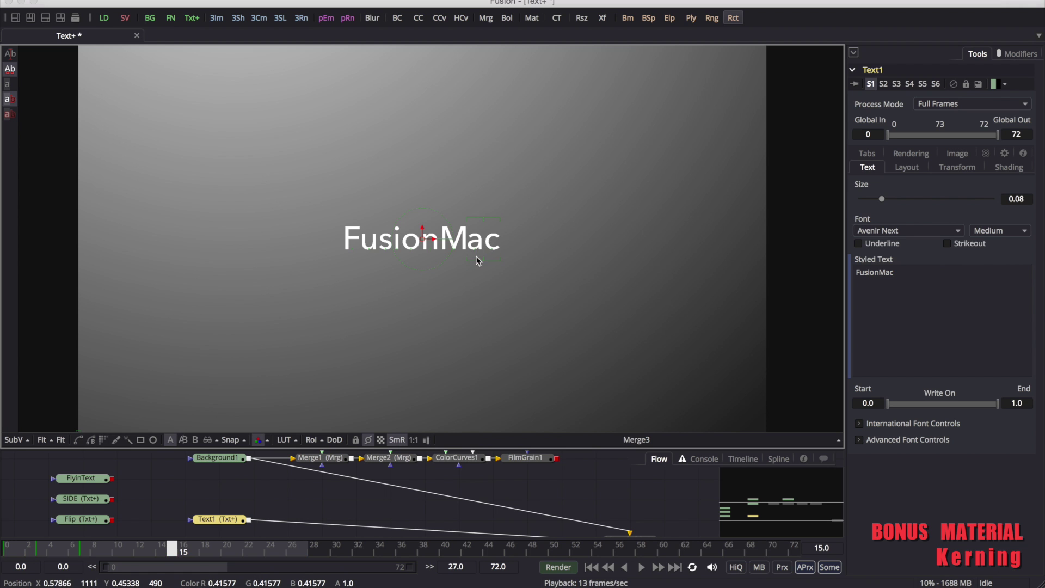
key("Right")
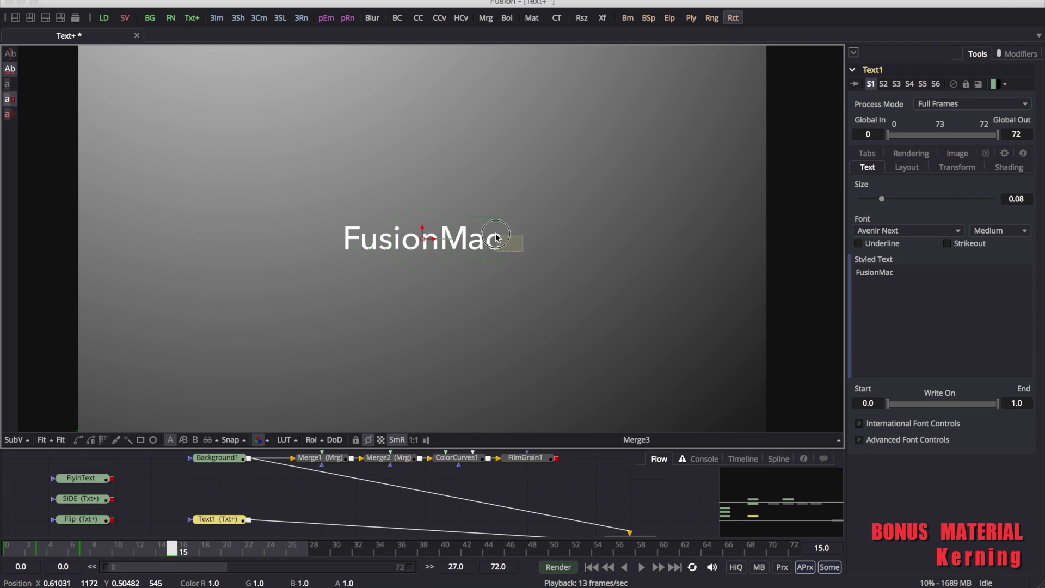
Step: Select the single letter n and kern it one nudge to the left
left_click(494, 240)
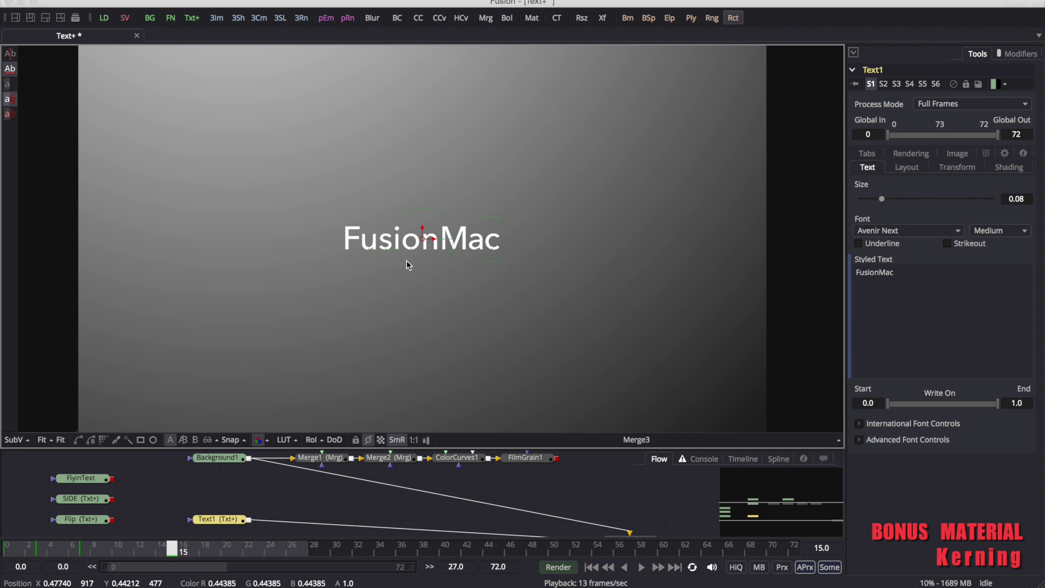
left_click(432, 233)
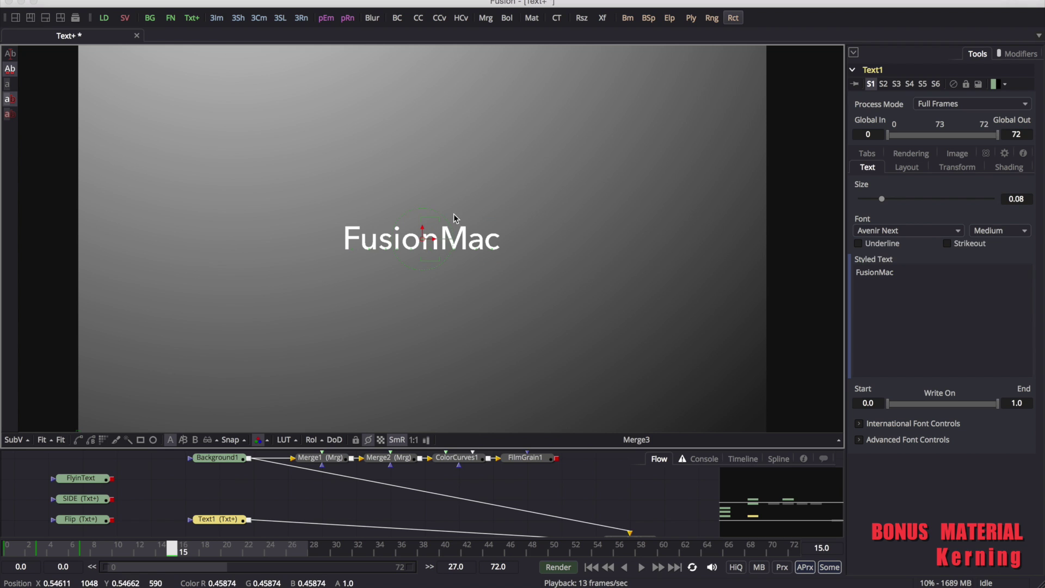
key("Left")
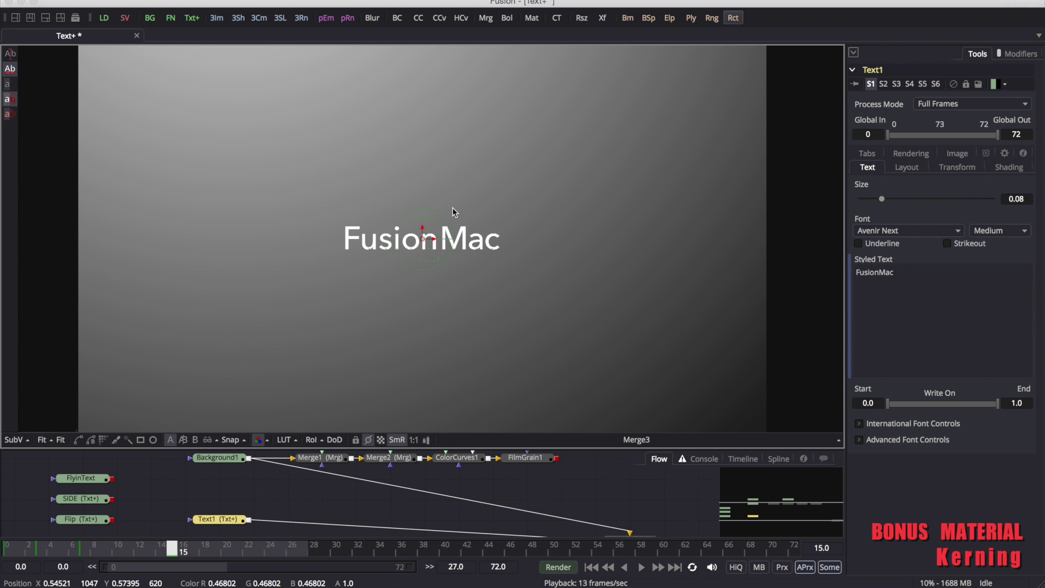